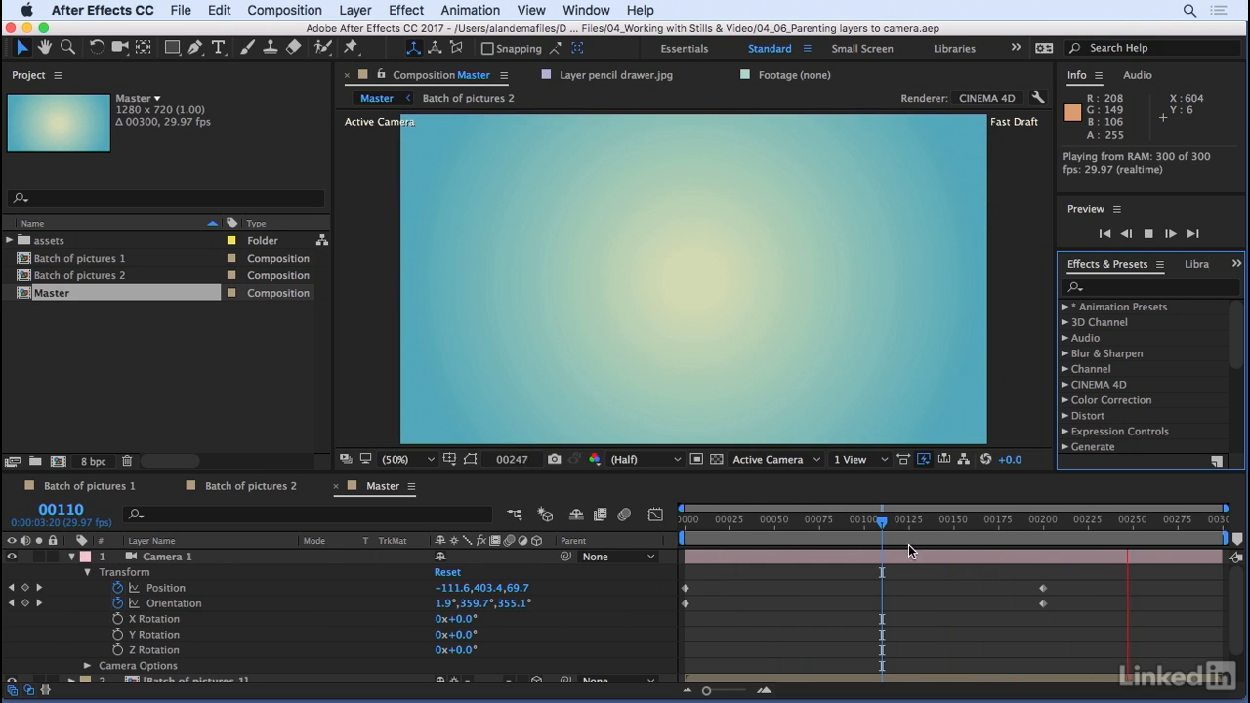
Import Suzi roll glass 1.mov and Glass roll solid 1.mov from the Exercise Files > Media > video folder on the Desktop.
{"action": "left_click", "coordinate": [776, 520]}
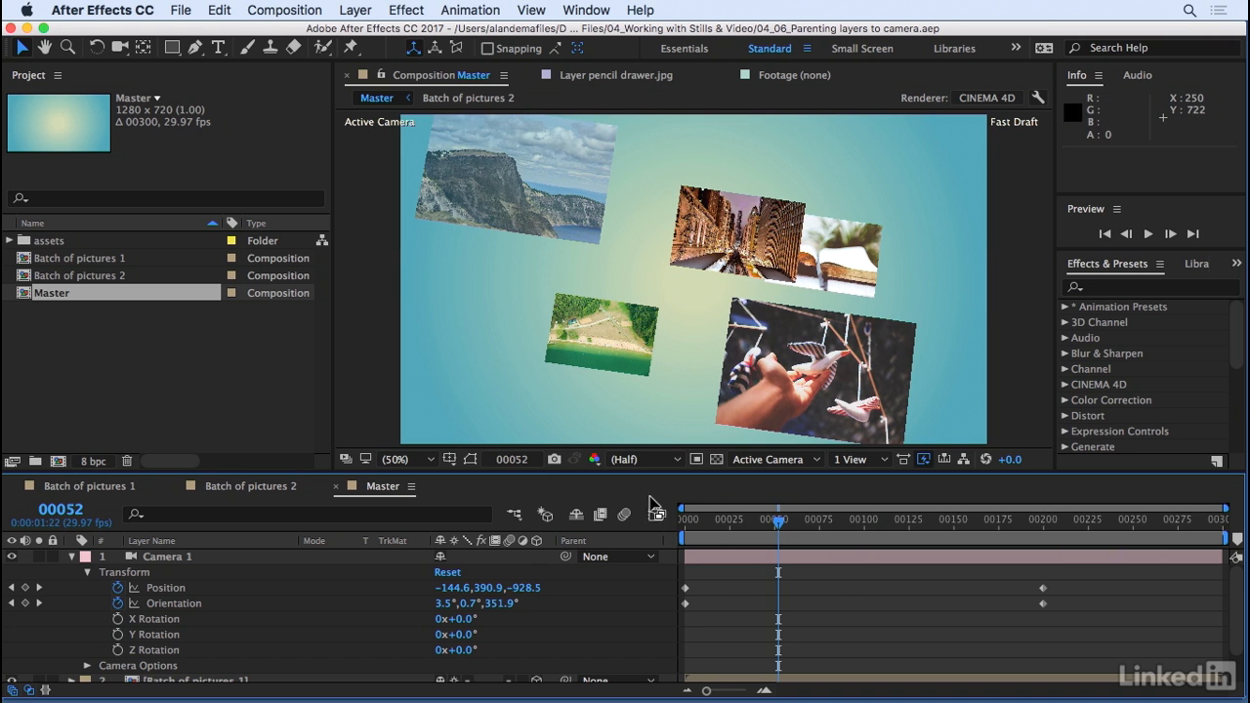
{"action": "left_click_drag", "start_coordinate": [791, 530], "coordinate": [887, 526]}
{"action": "double_click", "coordinate": [192, 363]}
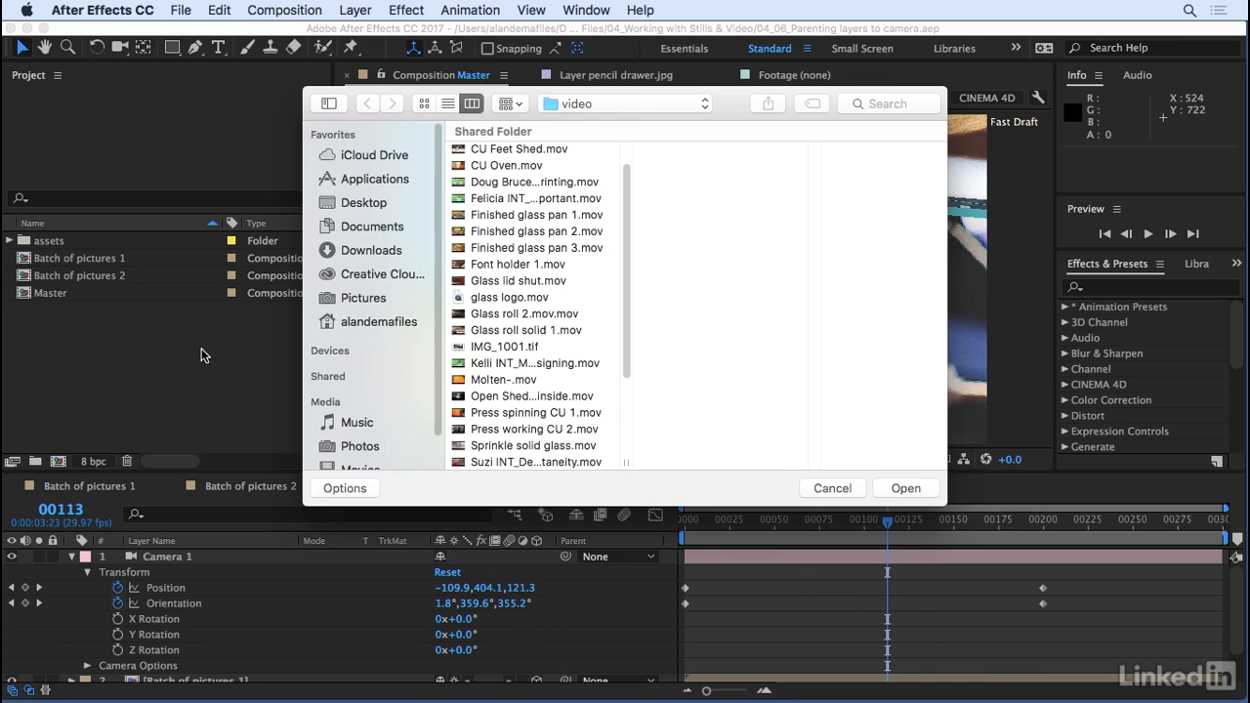
{"action": "left_click", "coordinate": [355, 207]}
{"action": "left_click", "coordinate": [527, 156]}
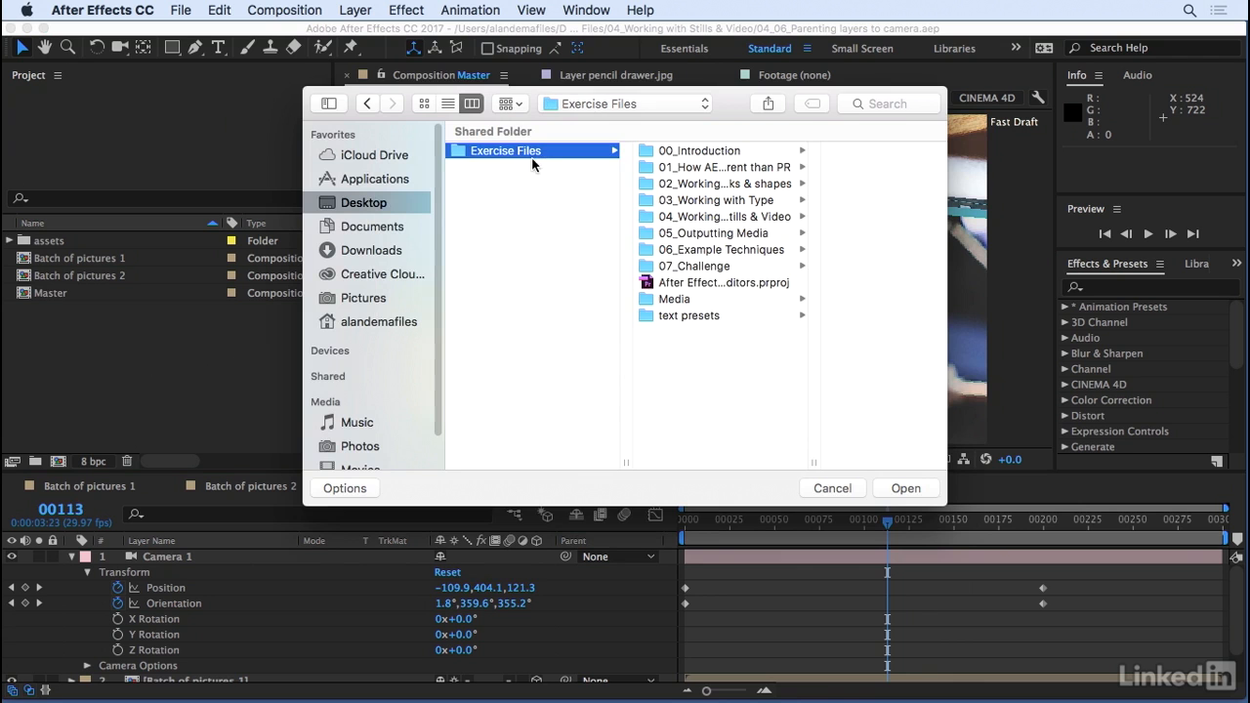
{"action": "left_click", "coordinate": [702, 301]}
{"action": "left_click", "coordinate": [813, 244]}
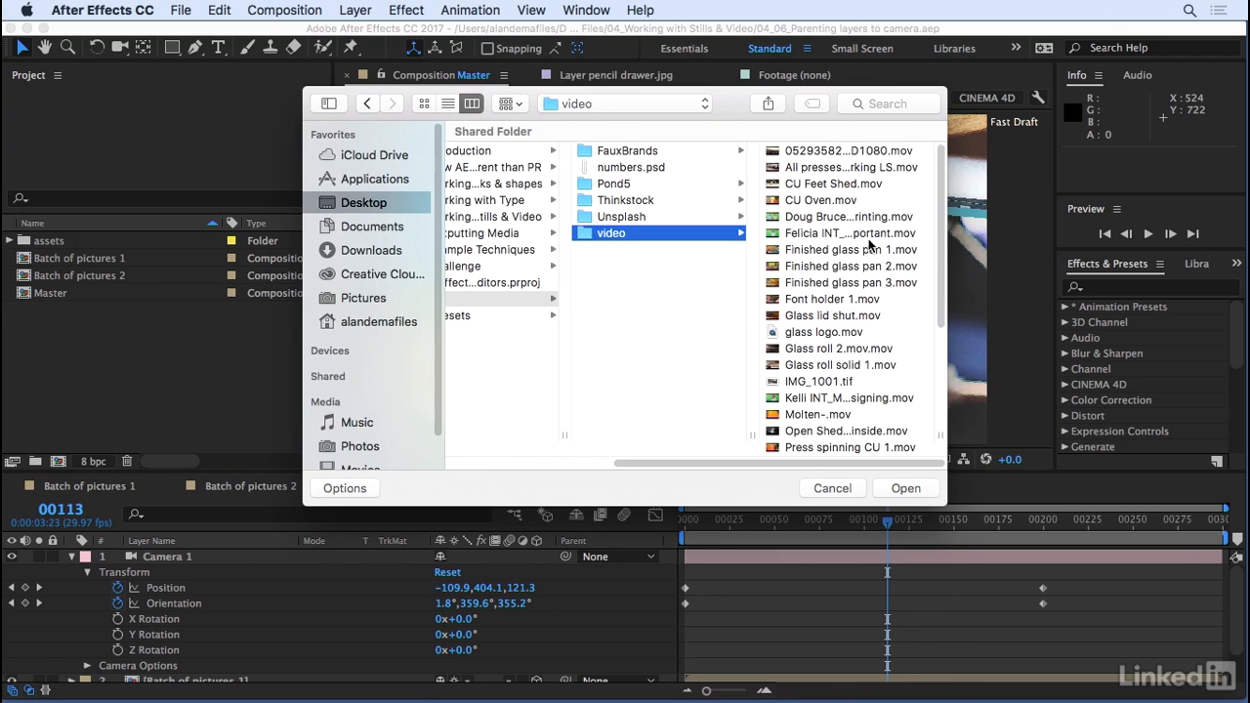
{"action": "scroll", "coordinate": [863, 365], "scroll_direction": "down", "scroll_amount": 4}
{"action": "left_click", "coordinate": [869, 435]}
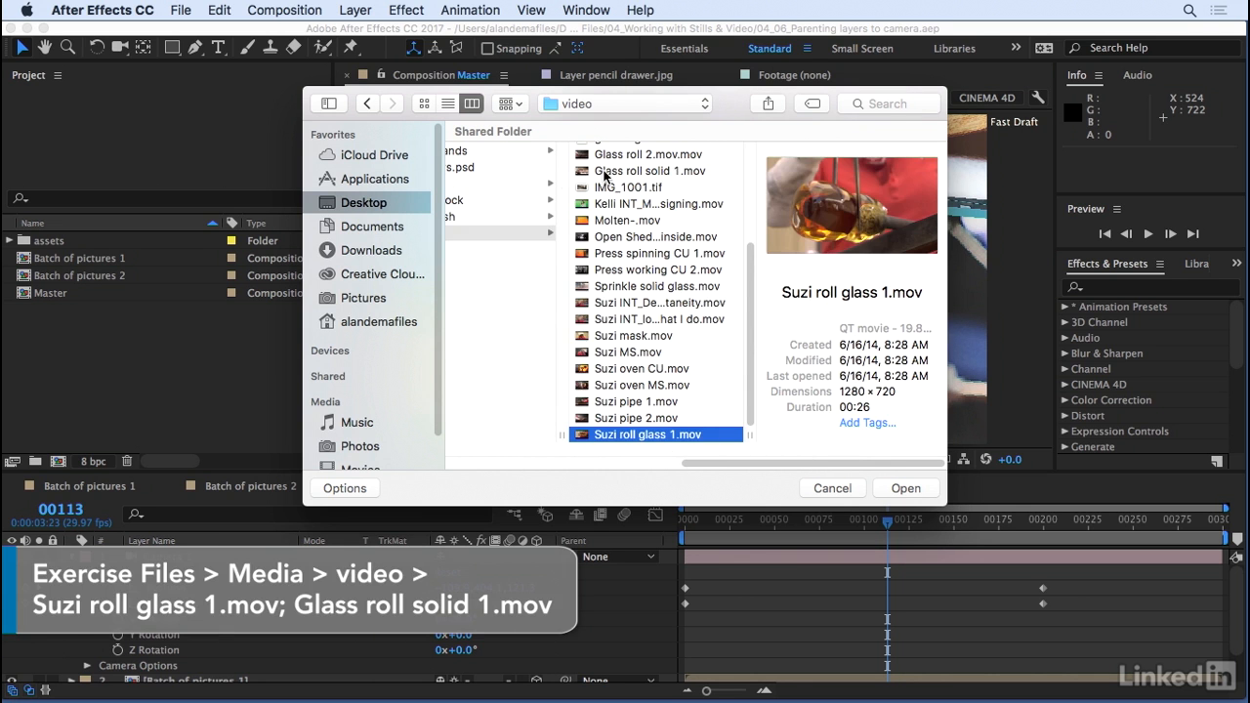
{"action": "left_click", "coordinate": [605, 174], "text": "super"}
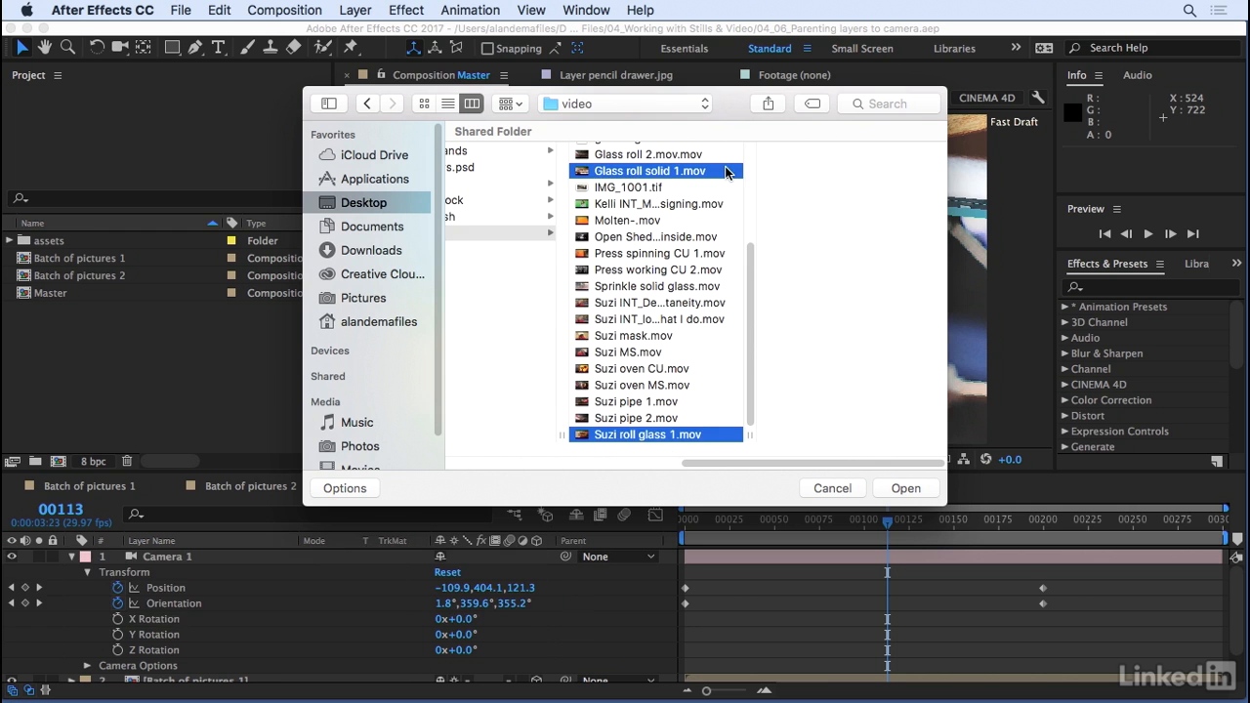
{"action": "left_click", "coordinate": [903, 488]}
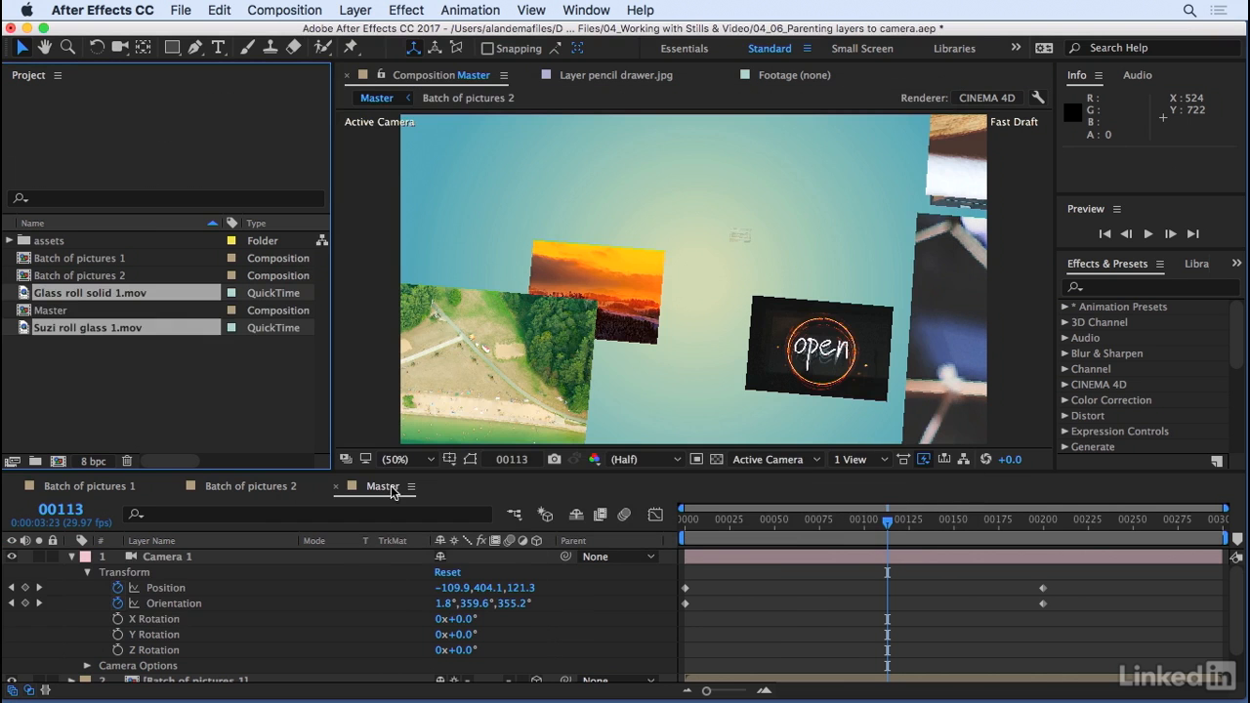
Add Suzi roll glass 1.mov to the Master composition, make it a 3D layer, and return to frame 0.
{"action": "left_click", "coordinate": [51, 346]}
{"action": "left_click_drag", "start_coordinate": [40, 335], "coordinate": [690, 357]}
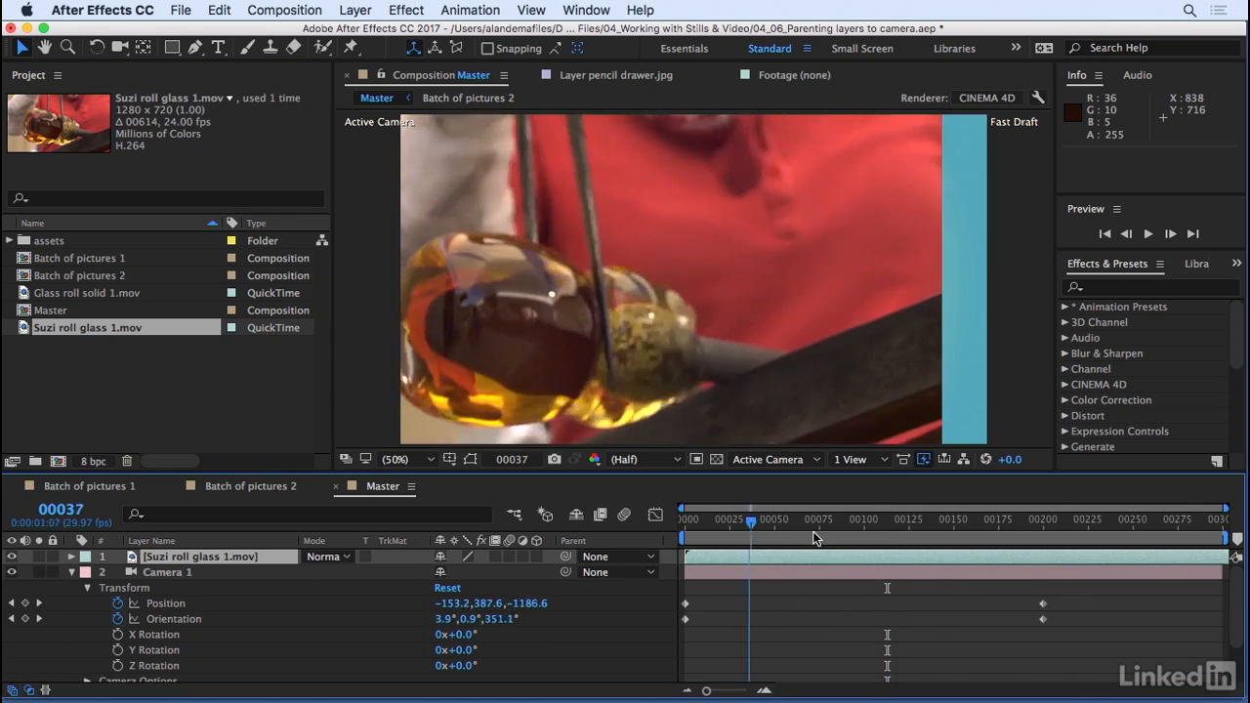
{"action": "left_click", "coordinate": [537, 557]}
{"action": "left_click_drag", "start_coordinate": [972, 520], "coordinate": [627, 553]}
{"action": "left_click_drag", "start_coordinate": [697, 526], "coordinate": [678, 541]}
Turn on the layer outlines and handles and move the Suzi roll glass clip behind the pictures, to about -721.5, 295.4, 735.
{"action": "left_click", "coordinate": [743, 390]}
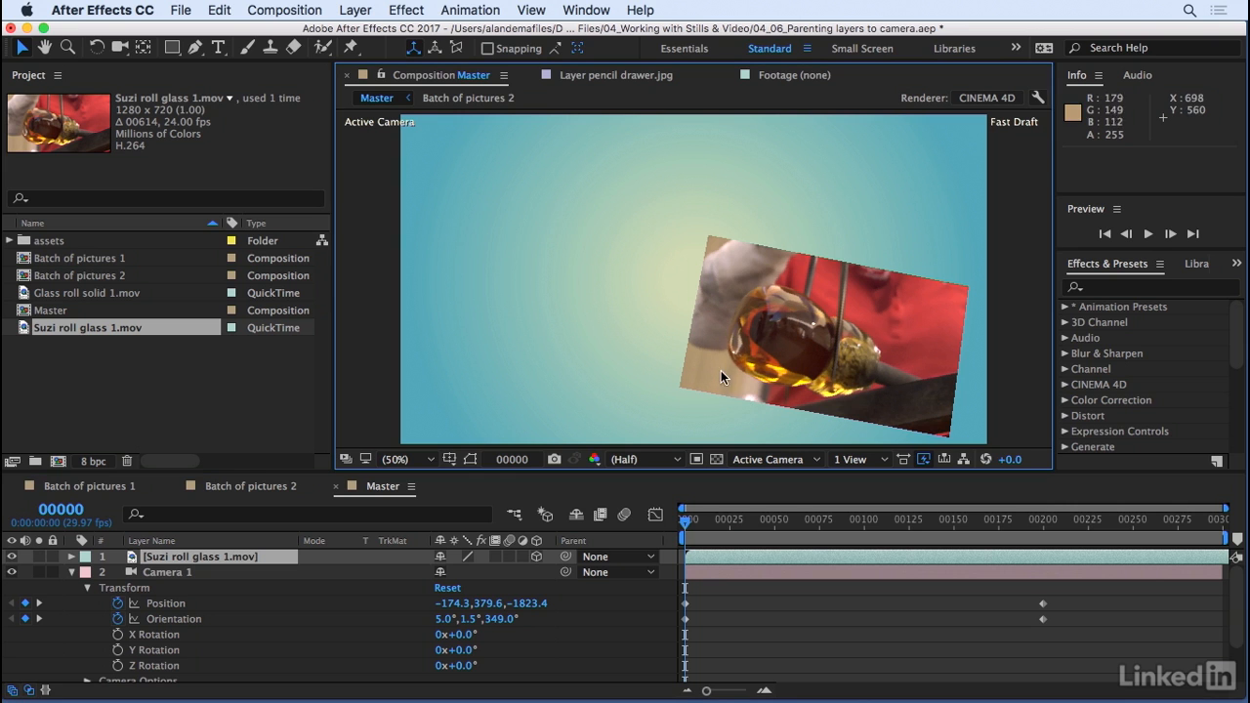
{"action": "left_click", "coordinate": [471, 461]}
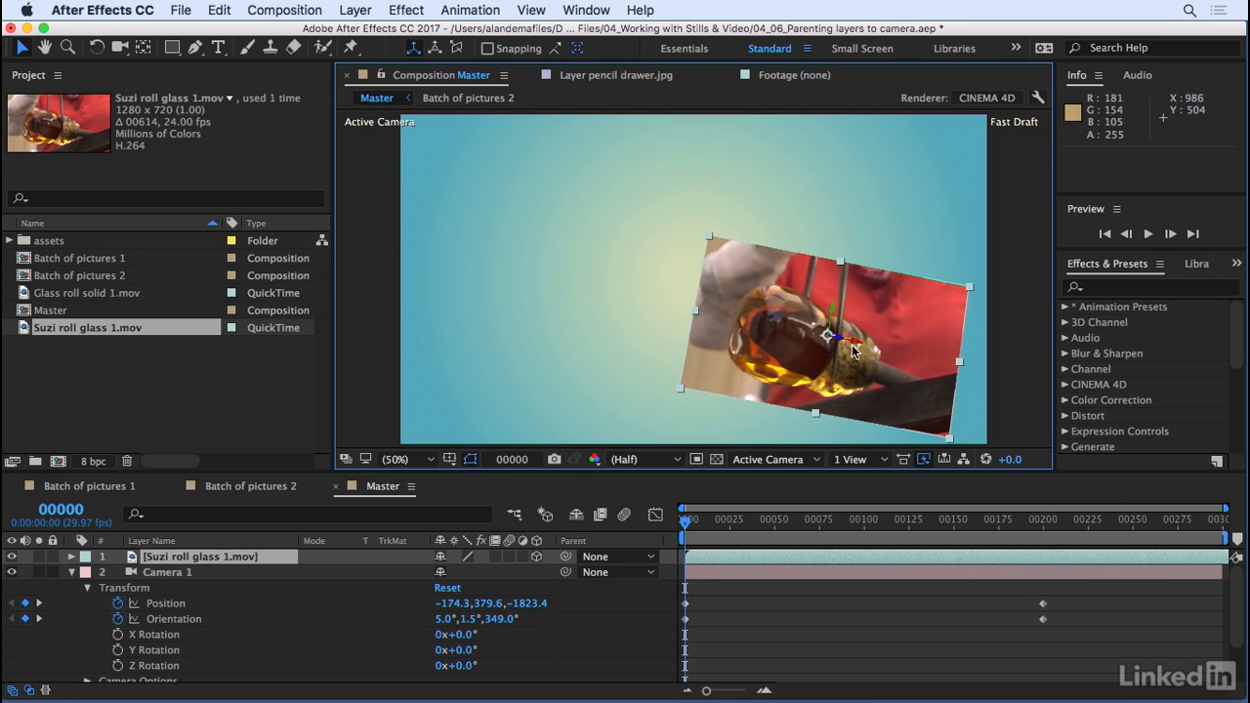
{"action": "left_click_drag", "start_coordinate": [713, 525], "coordinate": [751, 525]}
{"action": "left_click", "coordinate": [859, 359]}
{"action": "left_click_drag", "start_coordinate": [859, 358], "coordinate": [505, 246]}
{"action": "mouse_move", "coordinate": [796, 529]}
{"action": "left_mouse_down"}
{"action": "mouse_move", "coordinate": [838, 525]}
{"action": "mouse_move", "coordinate": [798, 525]}
{"action": "left_mouse_up"}
{"action": "left_click_drag", "start_coordinate": [389, 213], "coordinate": [521, 289]}
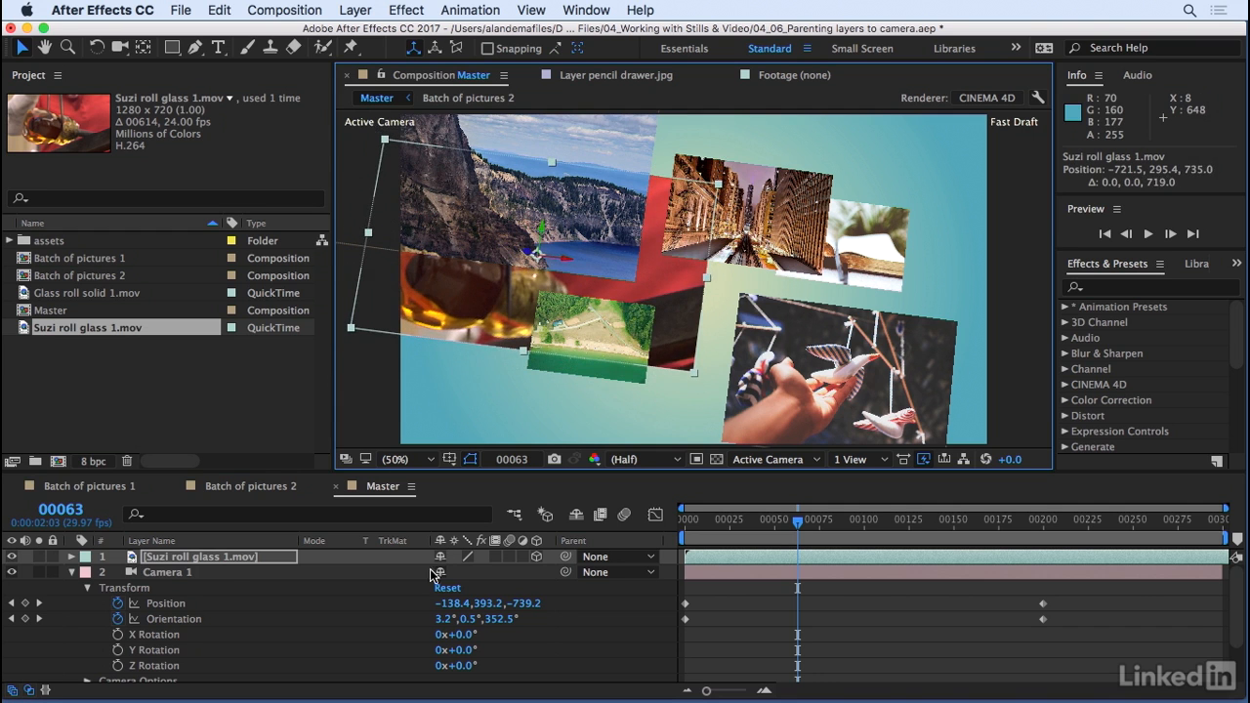
Collapse the Camera 1 properties and, at frame 56, reposition the Suzi roll glass clip to about -991.3, 712.8, 837.3.
{"action": "left_click", "coordinate": [71, 572]}
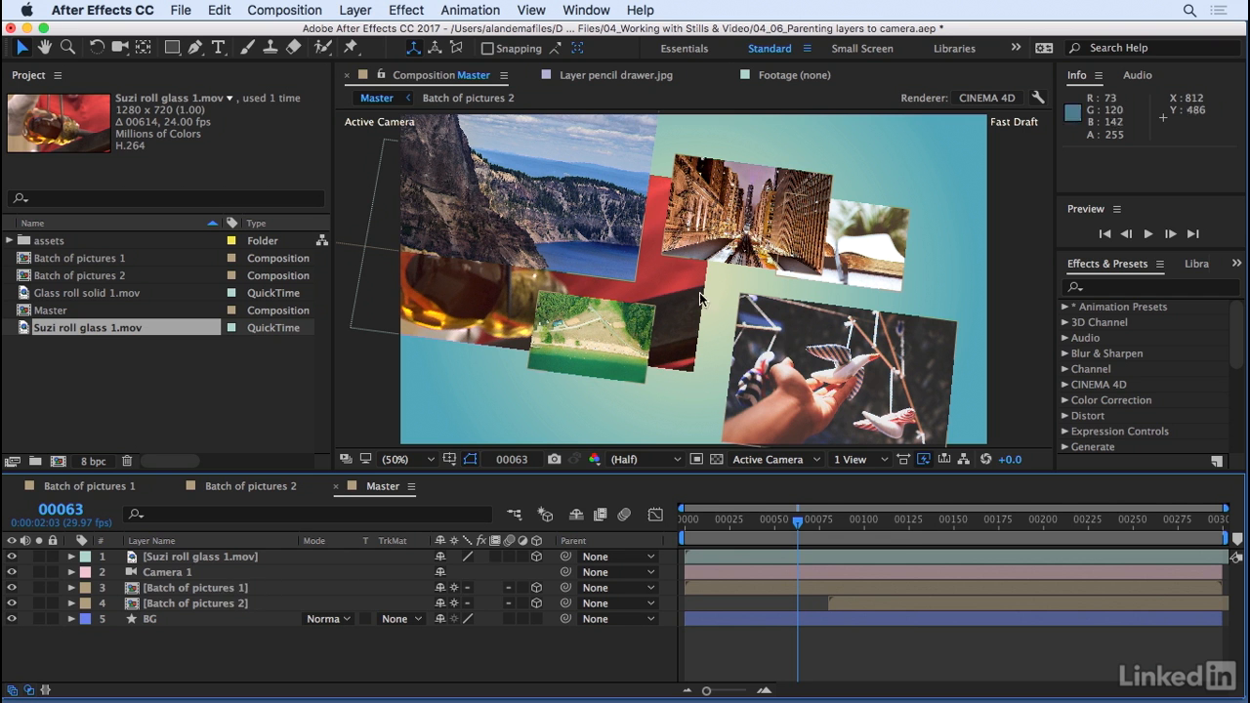
{"action": "left_click", "coordinate": [466, 293]}
{"action": "mouse_move", "coordinate": [769, 529]}
{"action": "left_mouse_down"}
{"action": "mouse_move", "coordinate": [799, 521]}
{"action": "mouse_move", "coordinate": [777, 523]}
{"action": "mouse_move", "coordinate": [786, 521]}
{"action": "left_mouse_up"}
{"action": "mouse_move", "coordinate": [200, 557]}
{"action": "left_mouse_down"}
{"action": "mouse_move", "coordinate": [196, 627]}
{"action": "mouse_move", "coordinate": [197, 565]}
{"action": "left_mouse_up"}
{"action": "left_click_drag", "start_coordinate": [534, 305], "coordinate": [554, 336]}
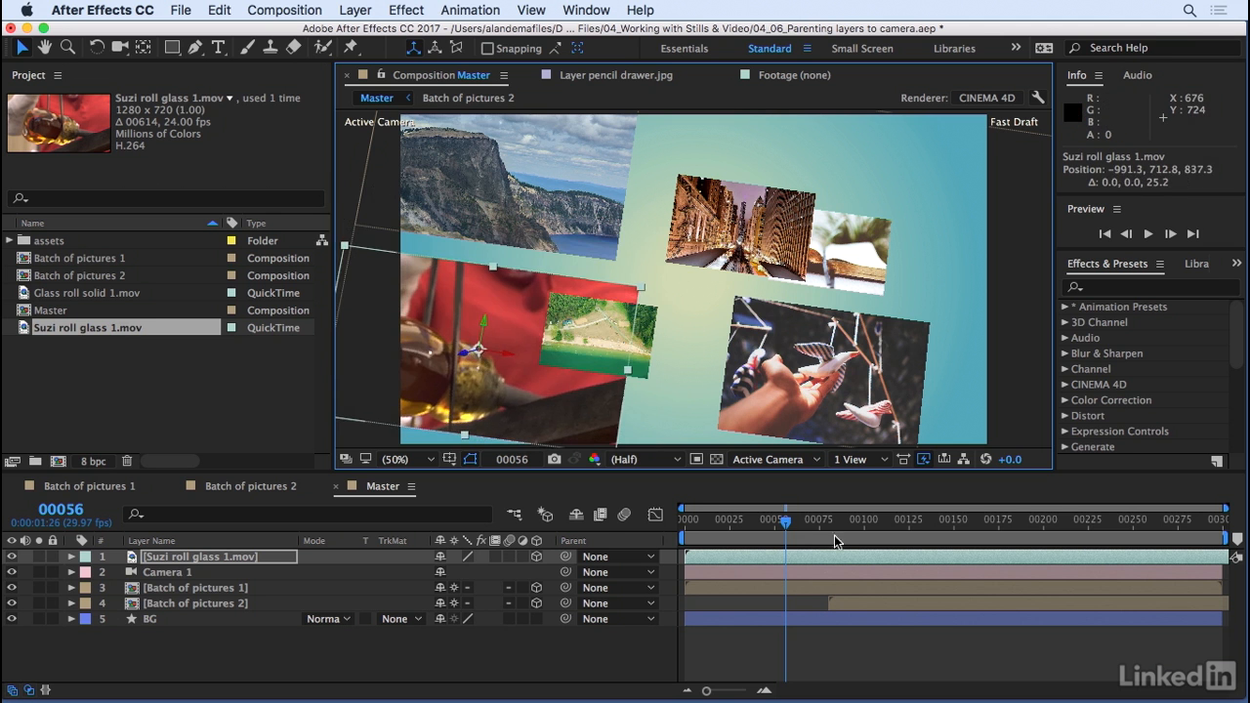
Preview the camera move and, at frame 31, adjust the Suzi roll glass clip's position to about -918.6, 735.5, 837.7.
{"action": "key", "text": "space"}
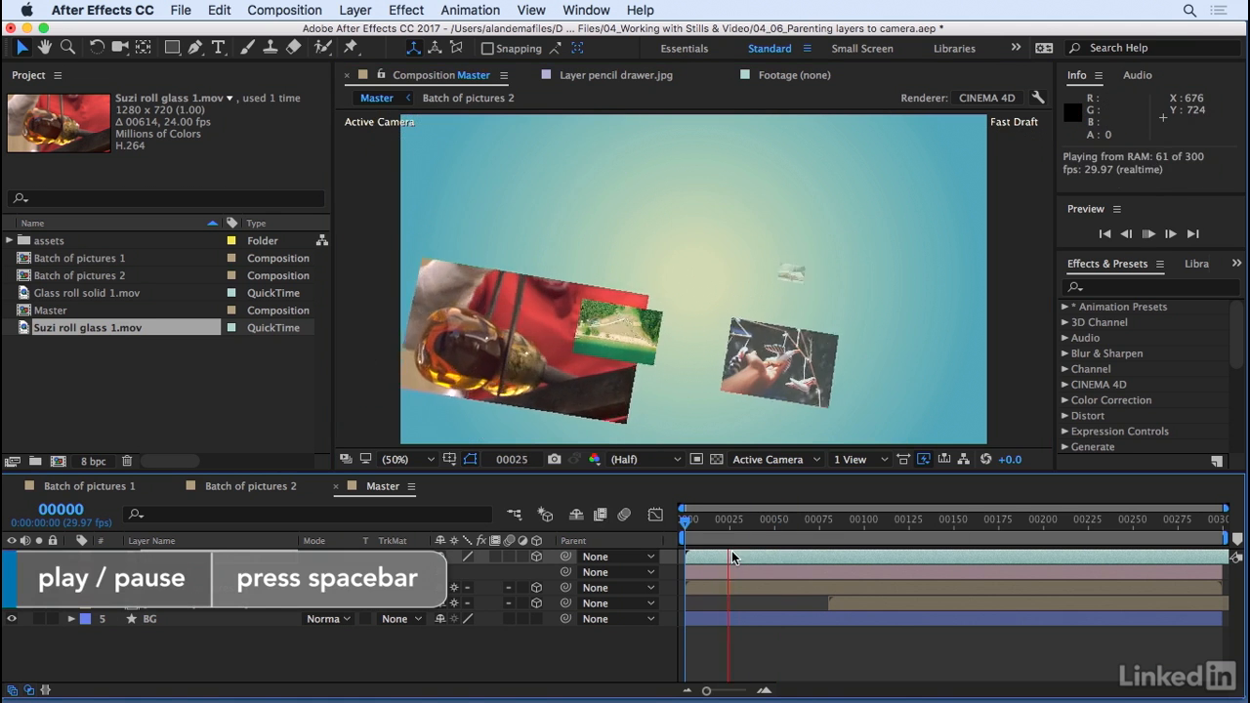
{"action": "left_click_drag", "start_coordinate": [793, 530], "coordinate": [741, 533]}
{"action": "left_click_drag", "start_coordinate": [541, 411], "coordinate": [586, 377]}
Apply the PicutreScaleOpacity user preset to the Suzi roll glass layer at frame 31, preview it, and go to frame 60.
{"action": "left_click", "coordinate": [1064, 307]}
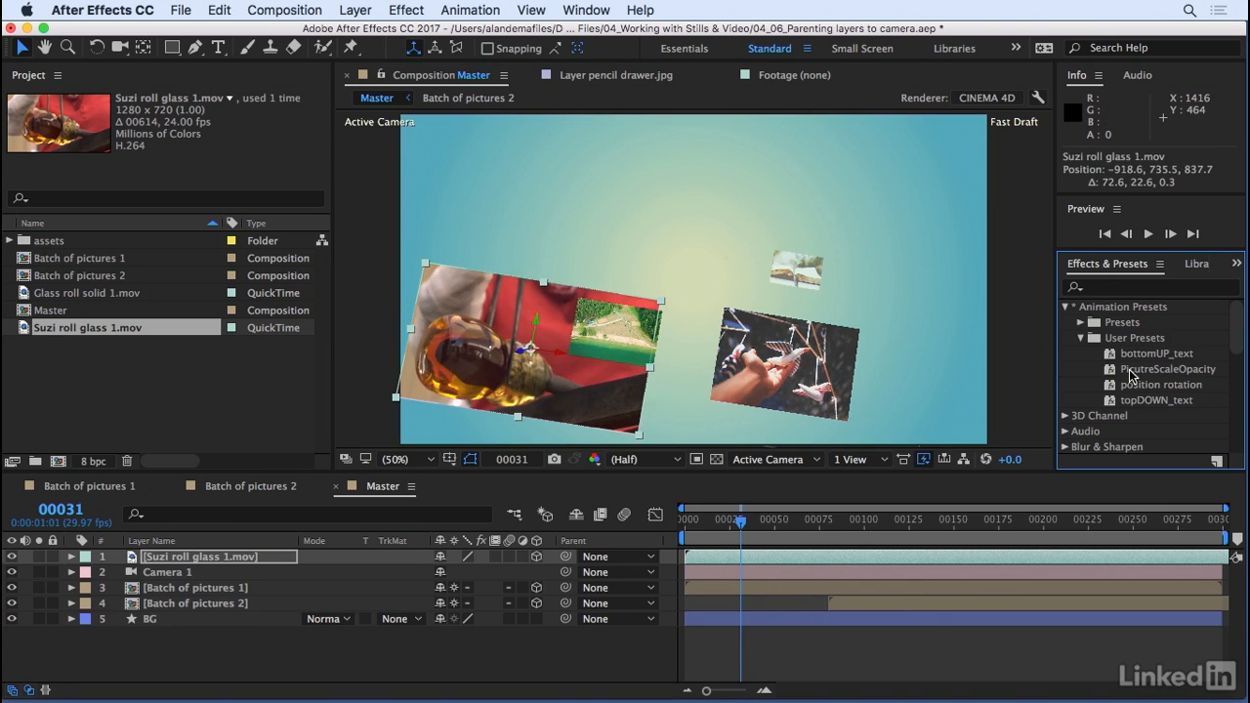
{"action": "left_click_drag", "start_coordinate": [1130, 372], "coordinate": [1137, 371]}
{"action": "left_click_drag", "start_coordinate": [443, 556], "coordinate": [205, 560]}
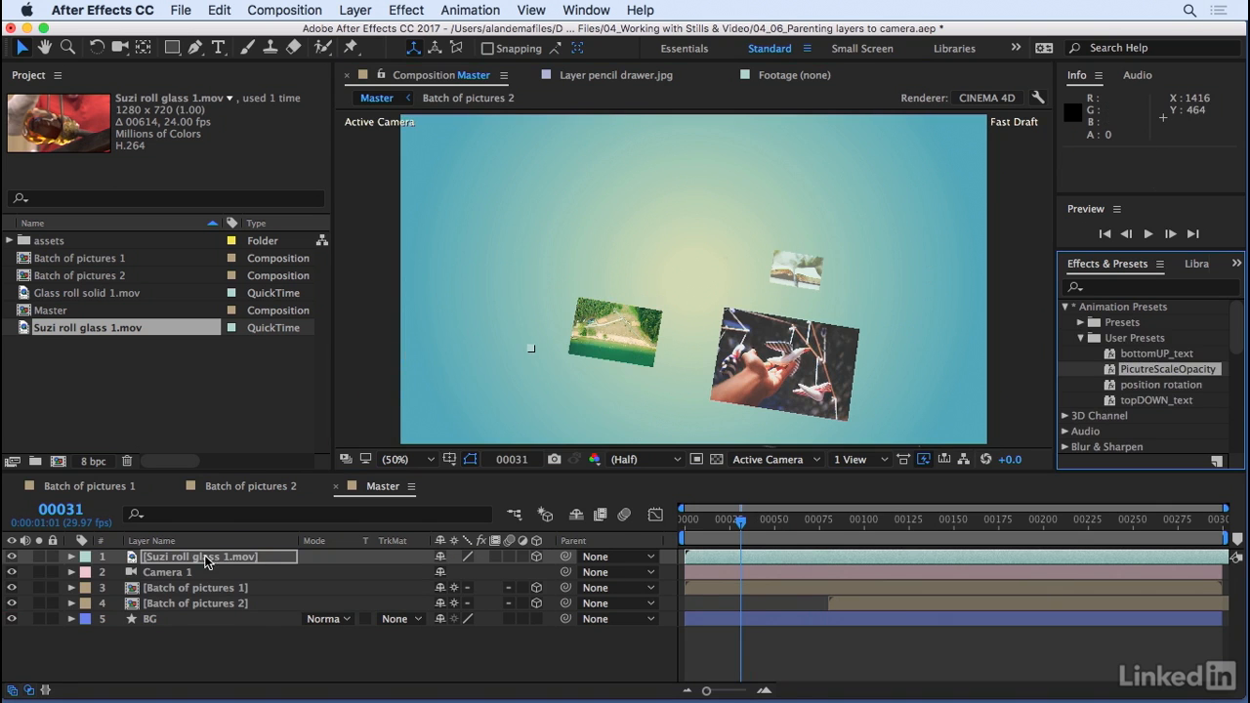
{"action": "key", "text": "space"}
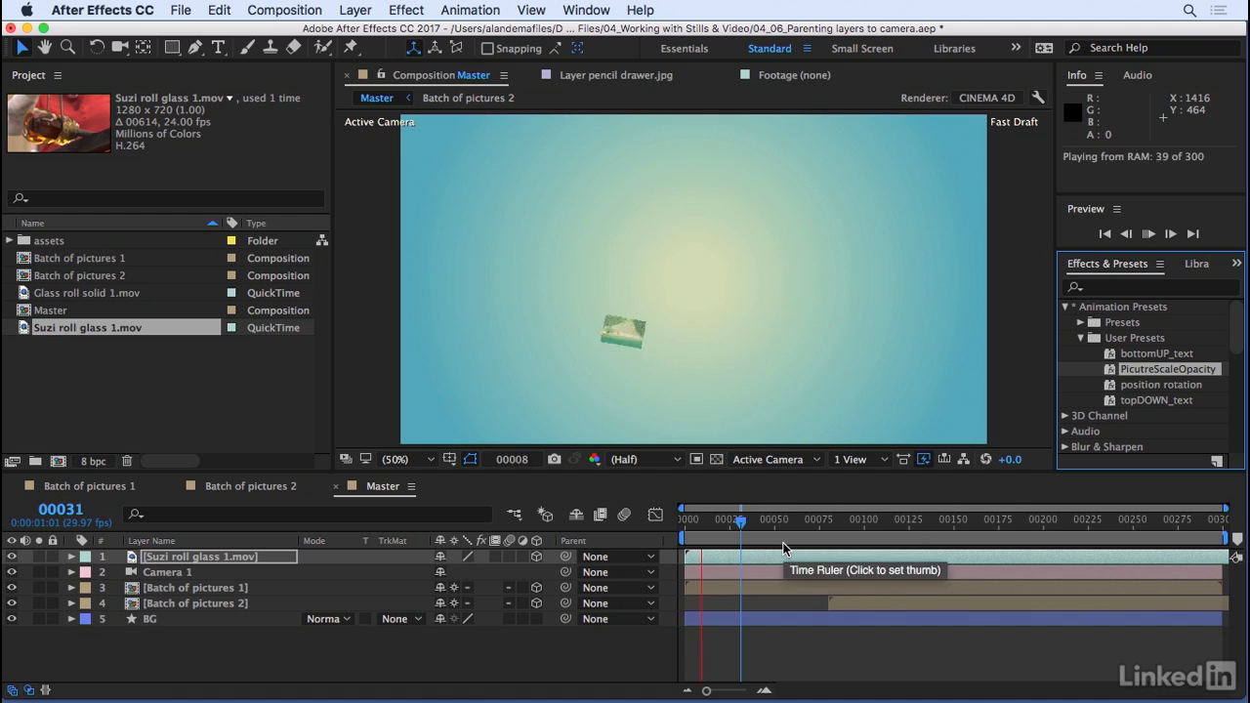
{"action": "left_click_drag", "start_coordinate": [714, 523], "coordinate": [793, 530]}
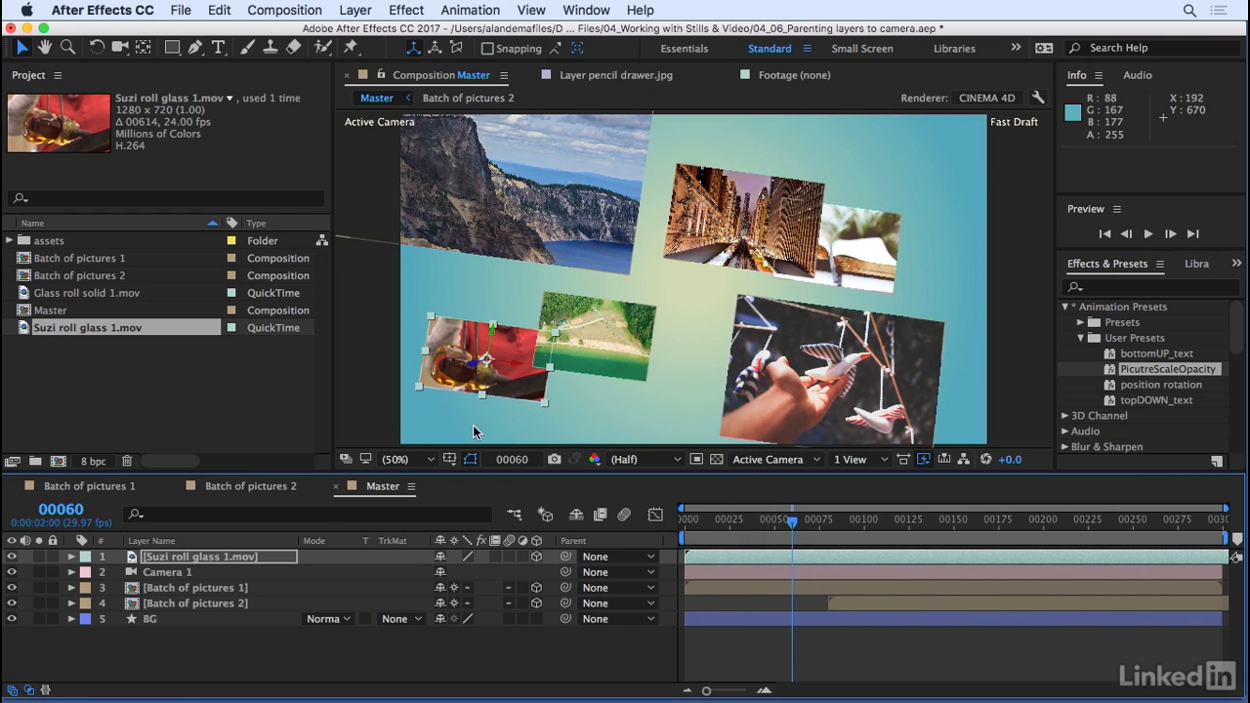
Trim the Suzi roll glass clip's source In point to frame 56165 in its Layer view, close that view, and return to the Master composition.
{"action": "double_click", "coordinate": [237, 559]}
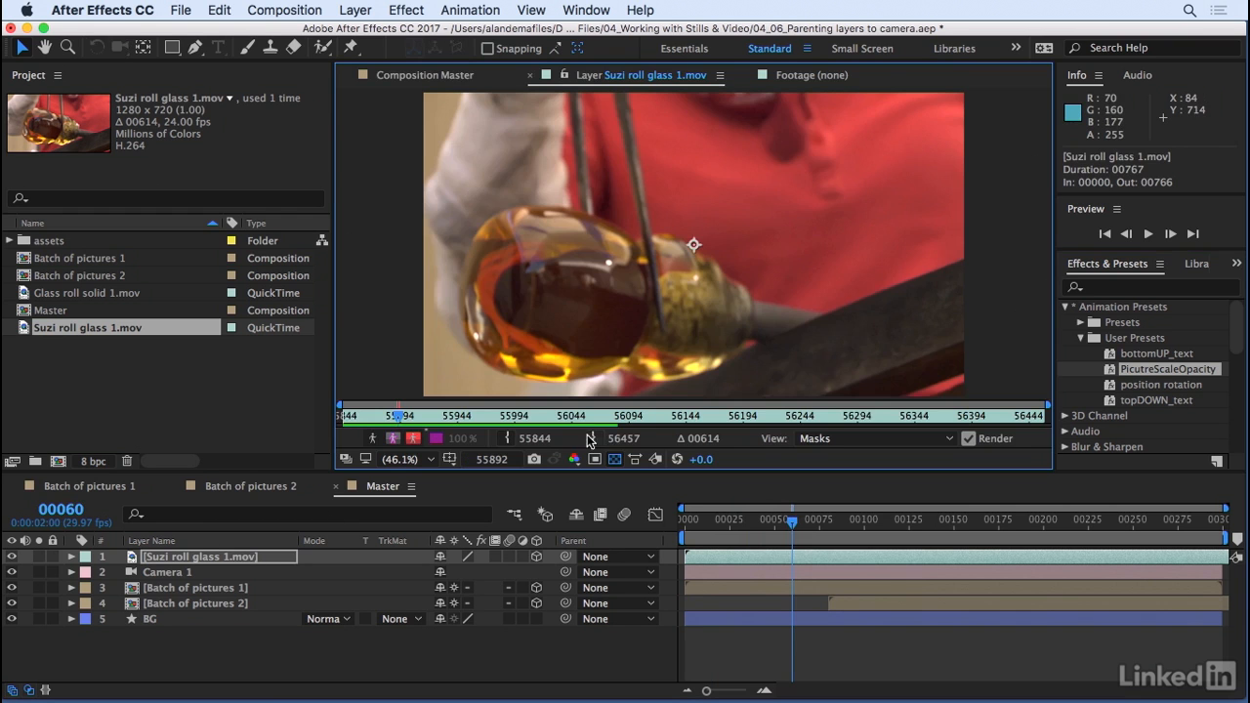
{"action": "left_click_drag", "start_coordinate": [406, 420], "coordinate": [710, 440]}
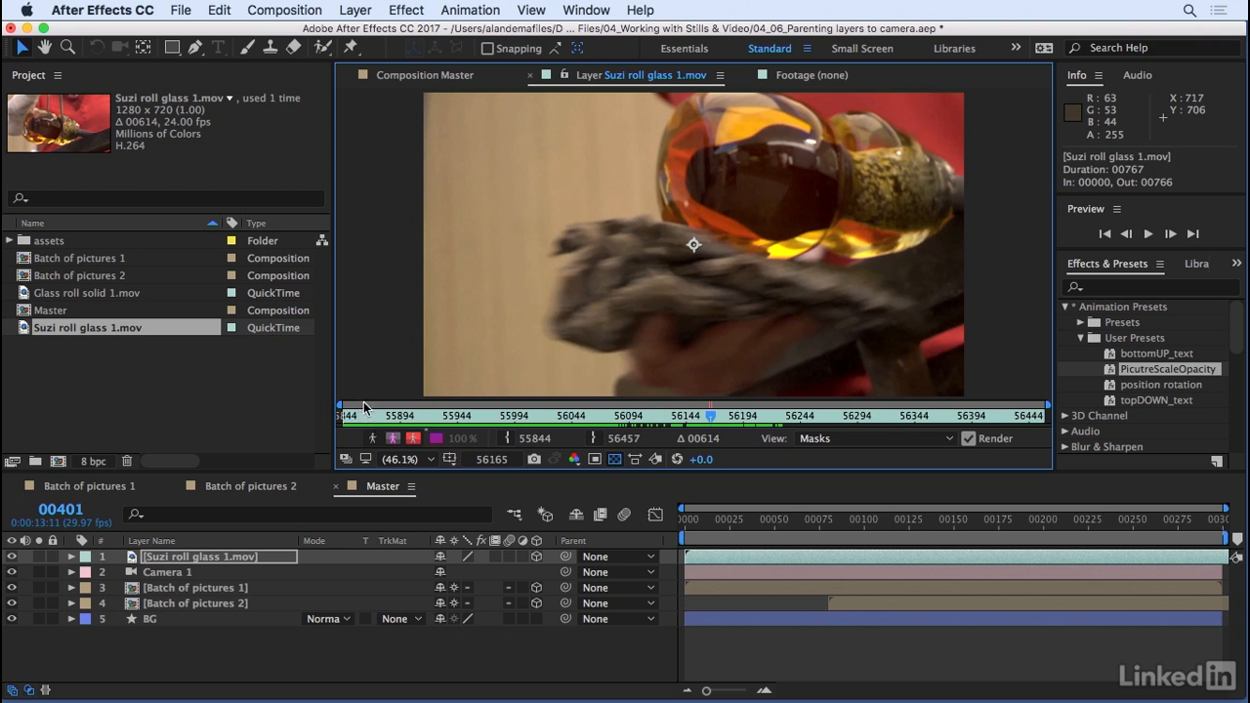
{"action": "left_click", "coordinate": [509, 441]}
{"action": "mouse_move", "coordinate": [720, 416]}
{"action": "left_mouse_down"}
{"action": "mouse_move", "coordinate": [772, 419]}
{"action": "mouse_move", "coordinate": [700, 435]}
{"action": "mouse_move", "coordinate": [737, 429]}
{"action": "left_mouse_up"}
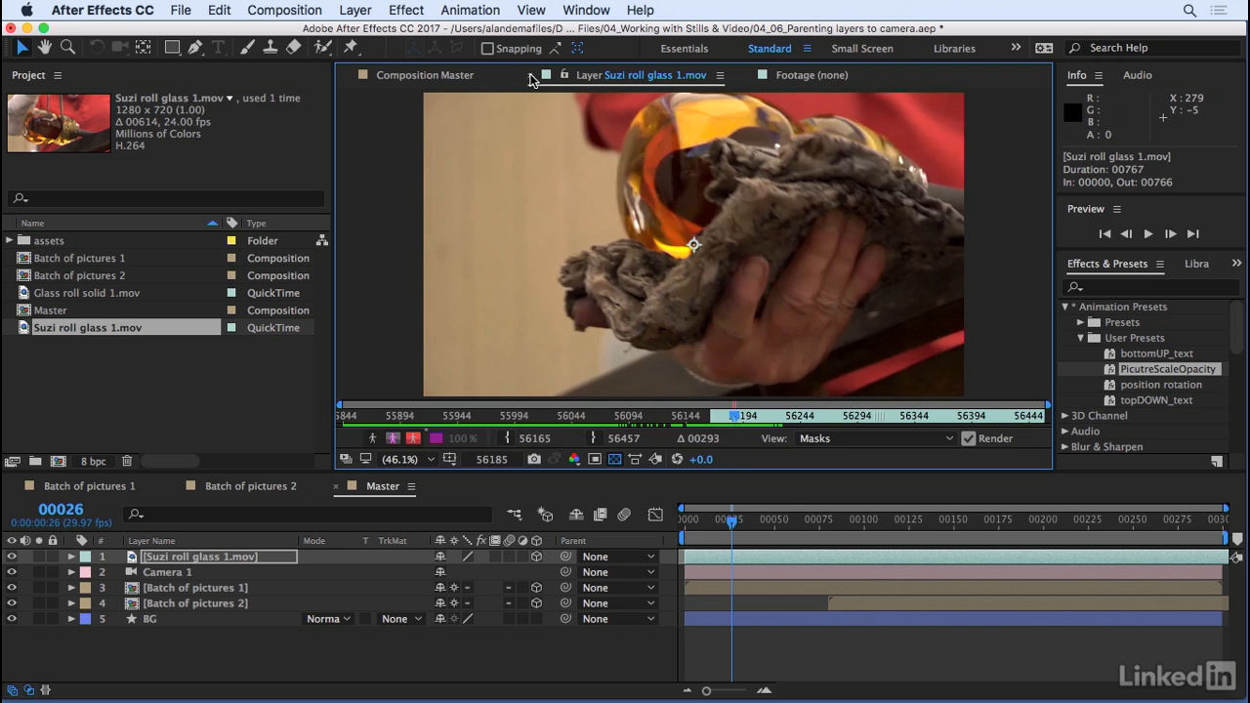
{"action": "left_click", "coordinate": [530, 77]}
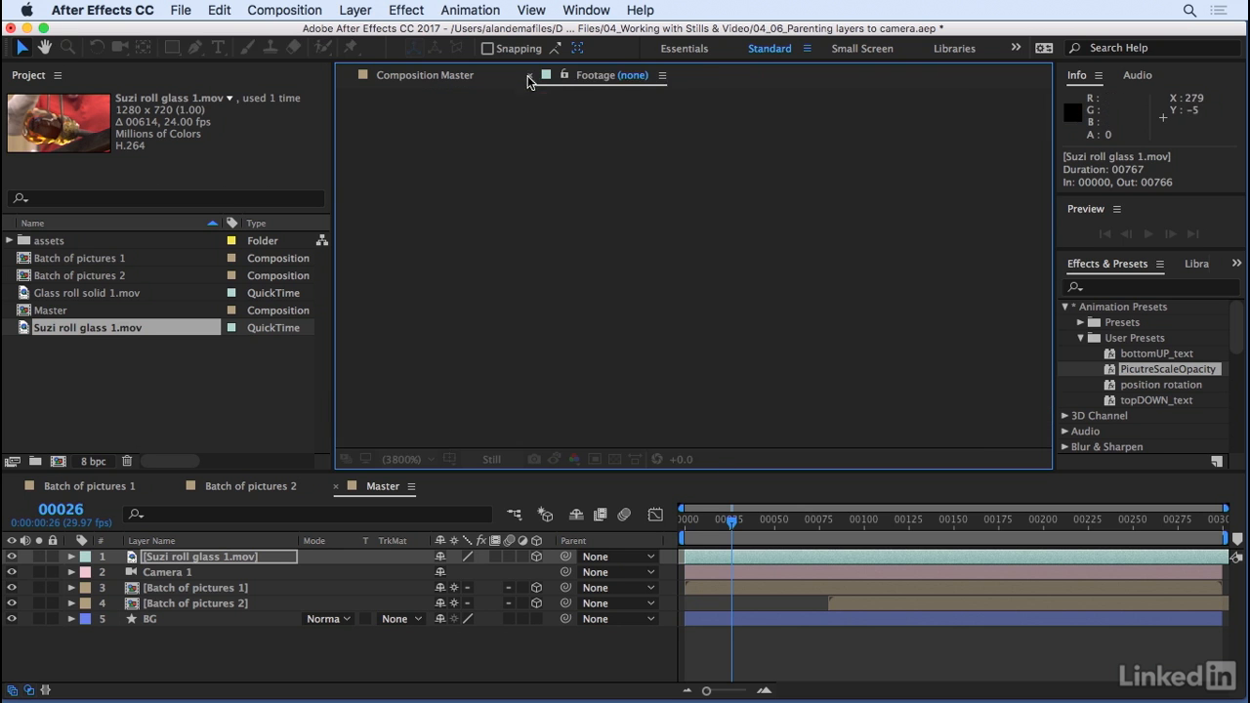
{"action": "left_click", "coordinate": [422, 77]}
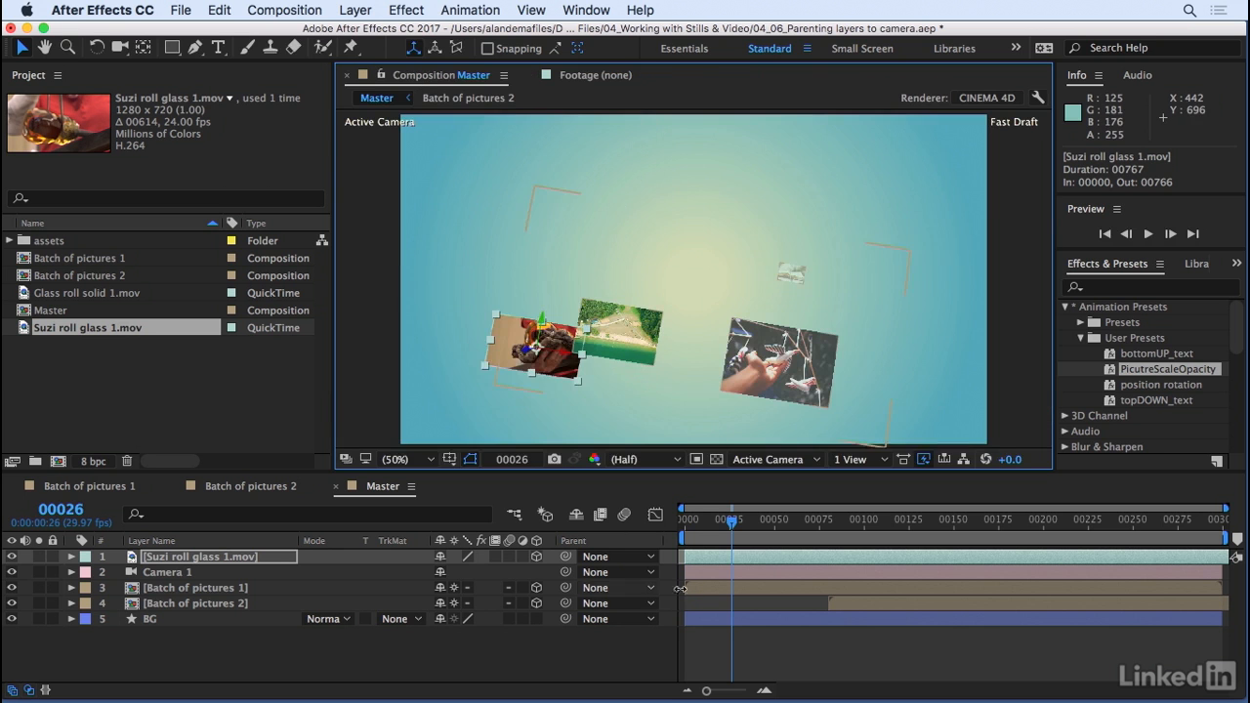
Preview the trimmed clip in the Master composition, go to frame 15, and select the Suzi roll glass layer.
{"action": "left_click", "coordinate": [775, 662]}
{"action": "key", "text": "space"}
{"action": "mouse_move", "coordinate": [731, 523]}
{"action": "left_mouse_down"}
{"action": "mouse_move", "coordinate": [694, 529]}
{"action": "mouse_move", "coordinate": [710, 530]}
{"action": "left_mouse_up"}
{"action": "left_click", "coordinate": [720, 552]}
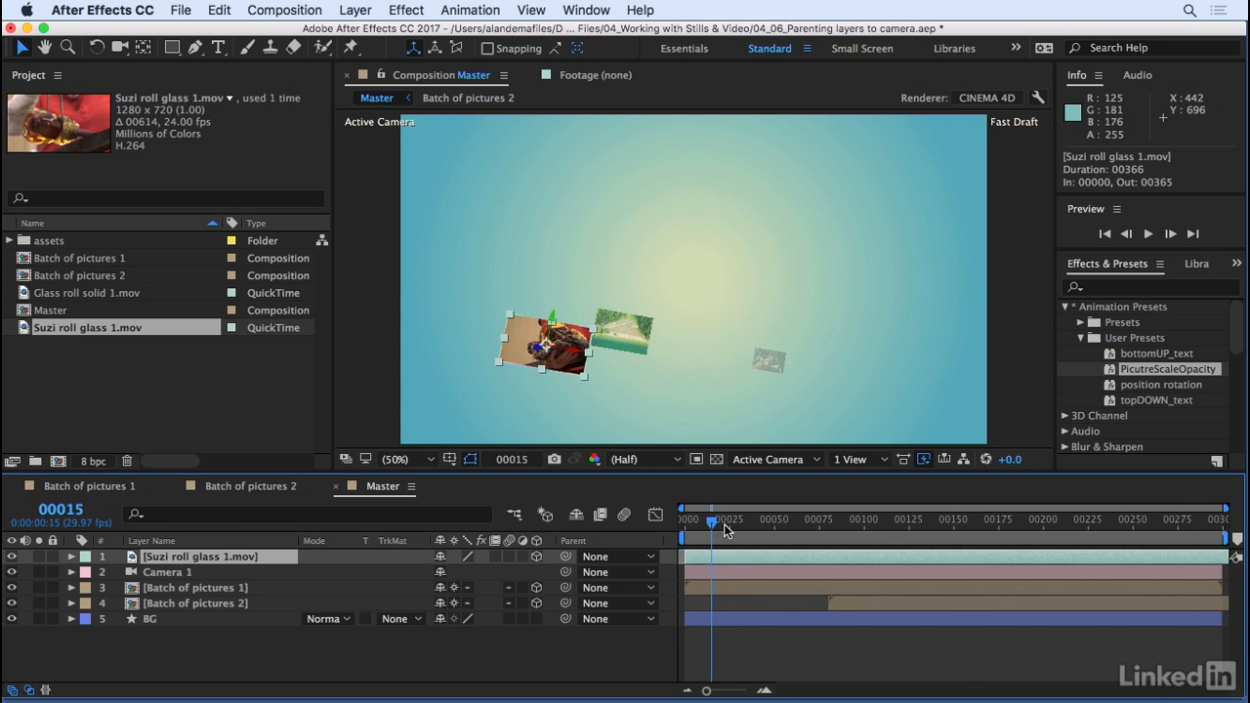
Expand the Suzi roll glass layer's Transform properties and remove all Scale and Opacity keyframes.
{"action": "left_click", "coordinate": [70, 557]}
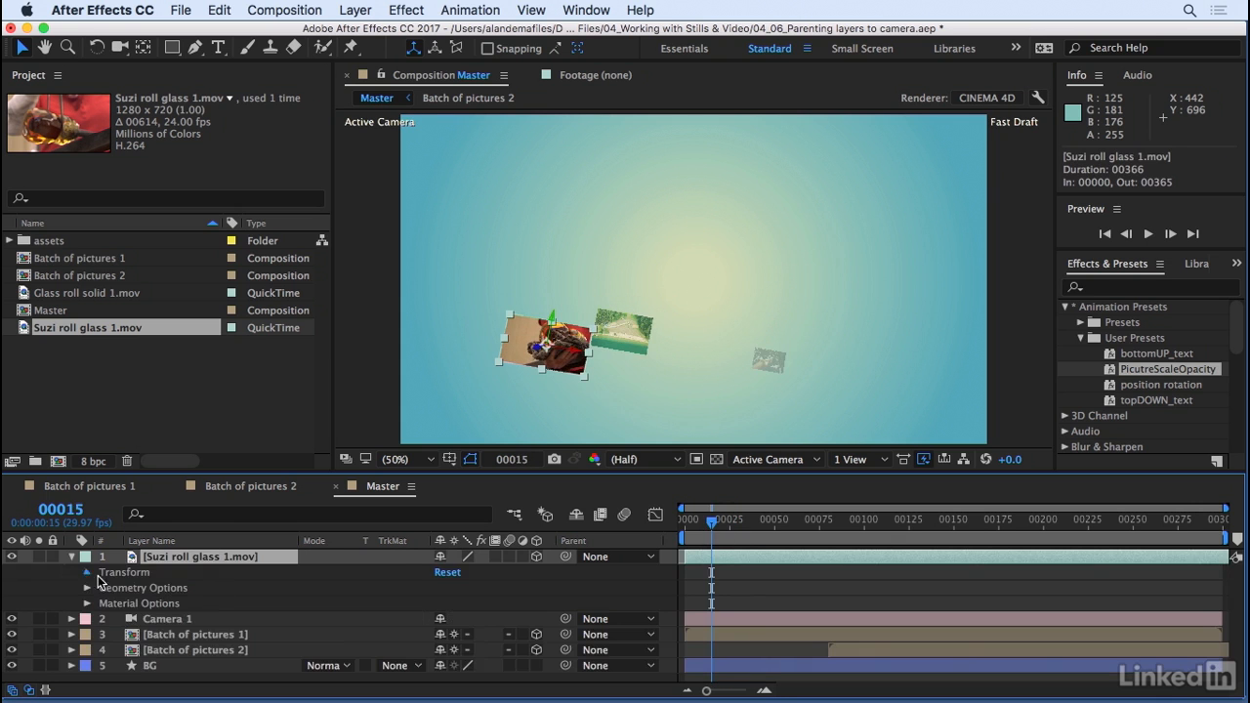
{"action": "left_click", "coordinate": [88, 572]}
{"action": "left_click", "coordinate": [136, 604]}
{"action": "scroll", "coordinate": [118, 620], "scroll_direction": "down", "scroll_amount": 2}
{"action": "left_click", "coordinate": [119, 651]}
{"action": "scroll", "coordinate": [376, 636], "scroll_direction": "up", "scroll_amount": 3}
Apply the PicutreScaleOpacity preset to the Suzi roll glass layer at frame 29 and check its Scale and Opacity keyframes.
{"action": "left_click_drag", "start_coordinate": [715, 522], "coordinate": [814, 520]}
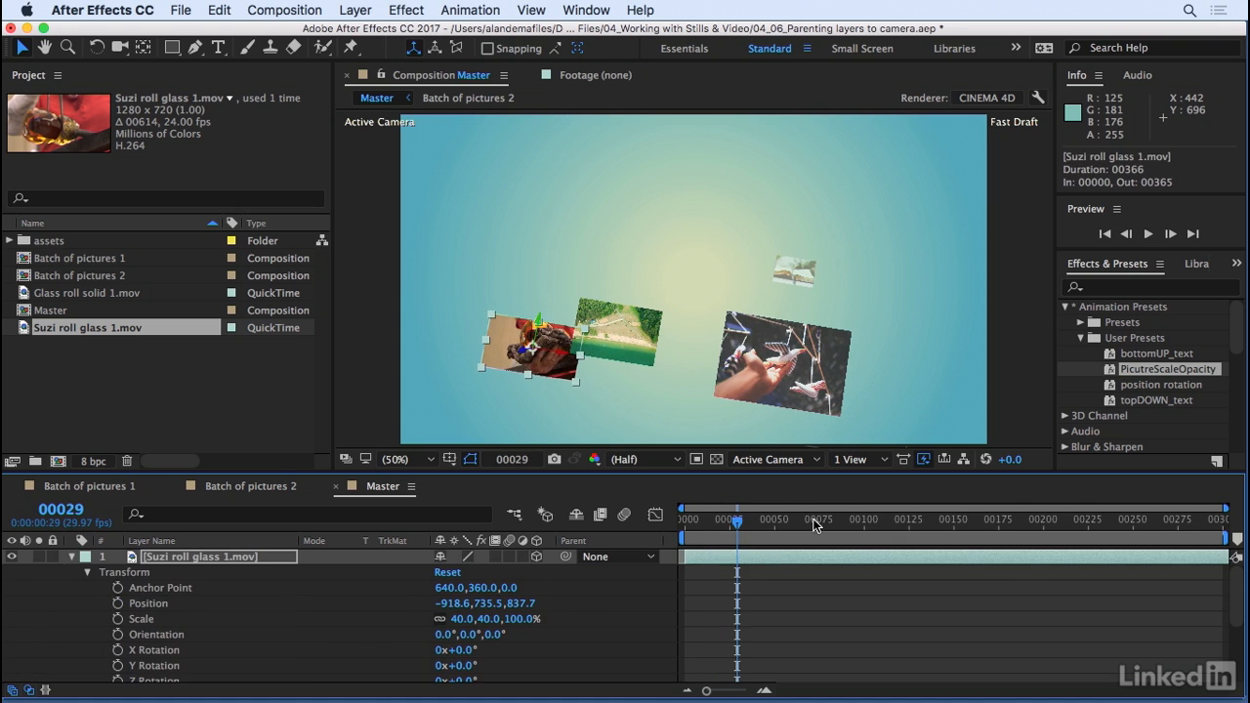
{"action": "left_click_drag", "start_coordinate": [1141, 377], "coordinate": [159, 555]}
{"action": "scroll", "coordinate": [779, 607], "scroll_direction": "down", "scroll_amount": 3}
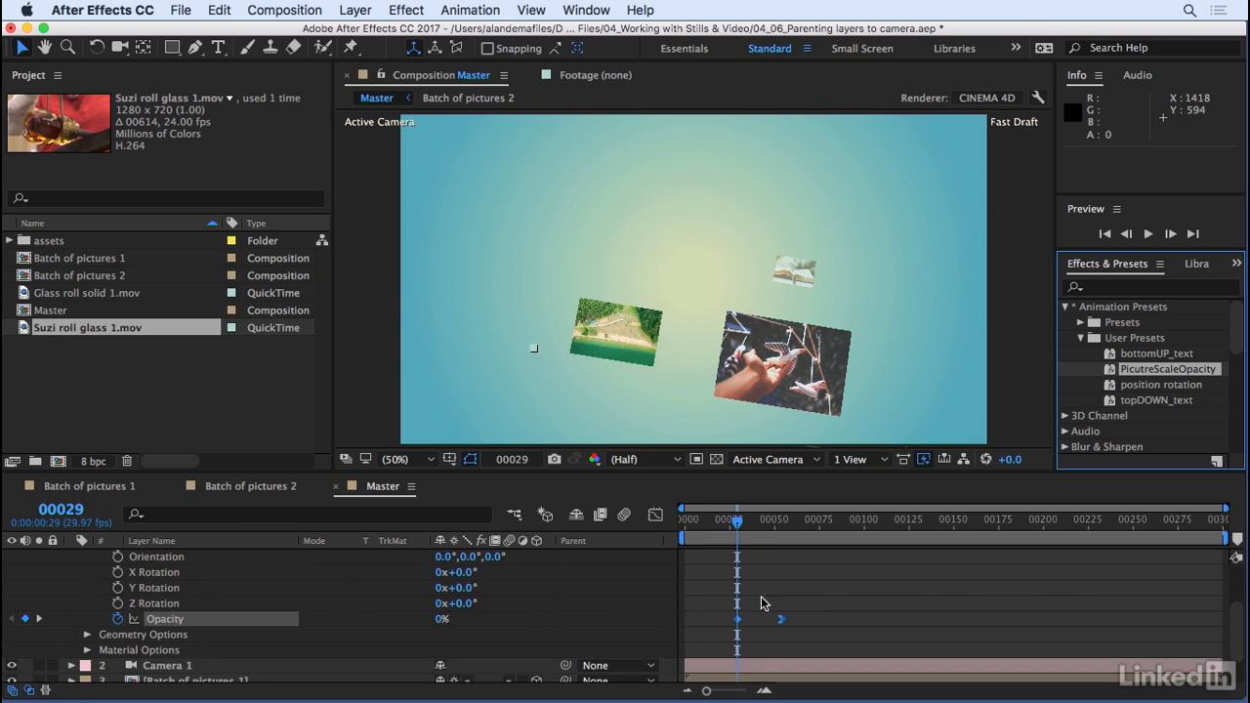
{"action": "scroll", "coordinate": [767, 608], "scroll_direction": "up", "scroll_amount": 2}
{"action": "scroll", "coordinate": [767, 607], "scroll_direction": "down", "scroll_amount": 1}
Preview the Suzi roll glass animation from the start, stop at frame 73, and collapse the layer's properties.
{"action": "left_click_drag", "start_coordinate": [737, 519], "coordinate": [662, 515]}
{"action": "key", "text": "space"}
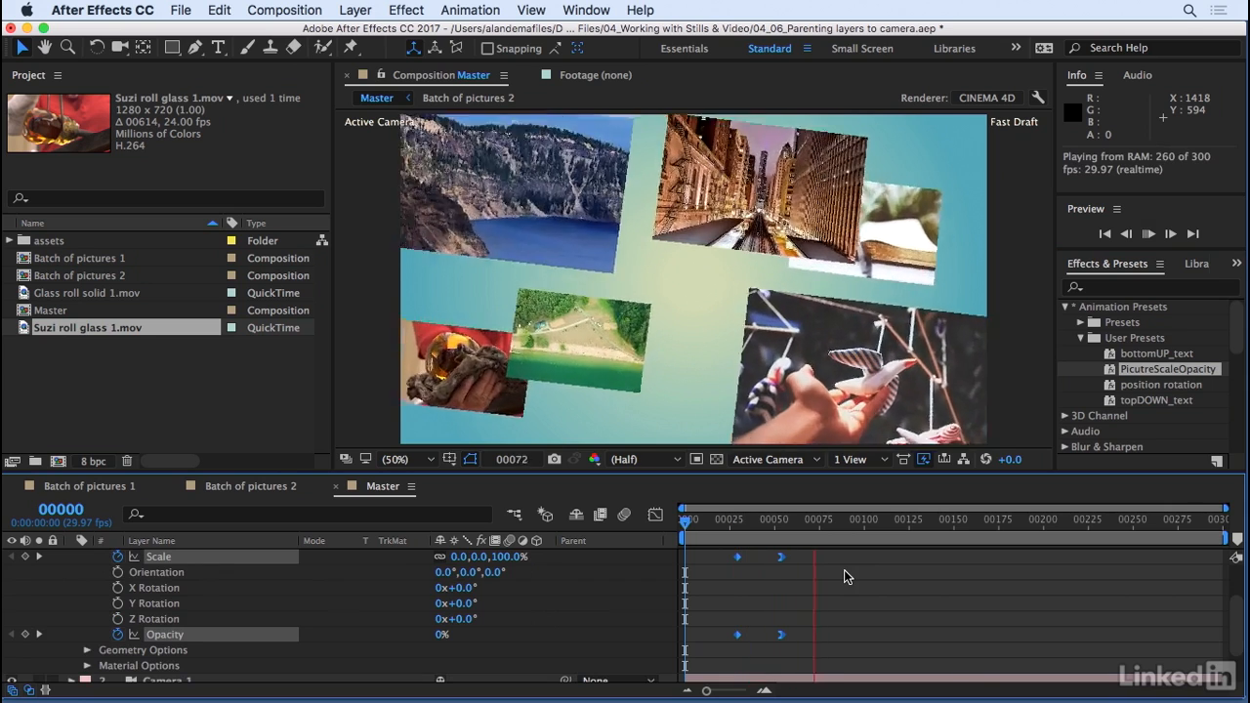
{"action": "left_click_drag", "start_coordinate": [783, 528], "coordinate": [816, 527]}
{"action": "scroll", "coordinate": [270, 600], "scroll_direction": "up", "scroll_amount": 2}
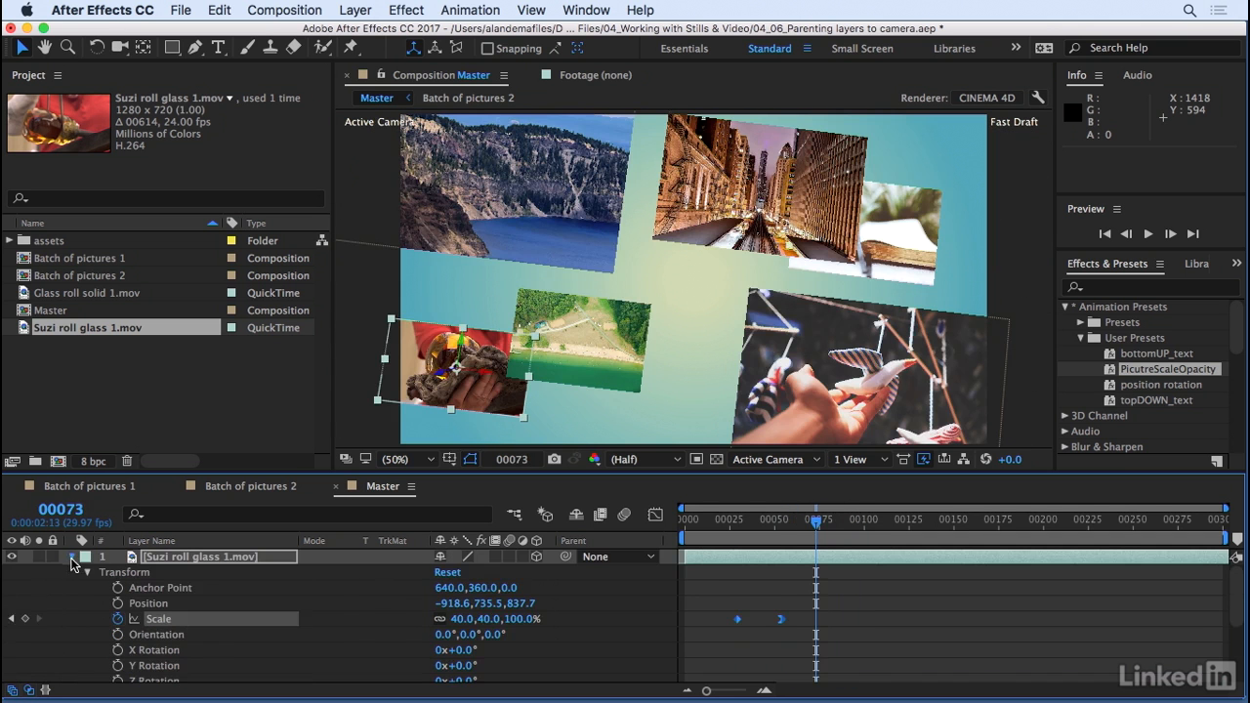
{"action": "left_click", "coordinate": [71, 557]}
Add Glass roll solid 1.mov to the Master composition above the other layers and make it a 3D layer.
{"action": "left_click", "coordinate": [101, 410]}
{"action": "left_click", "coordinate": [57, 295]}
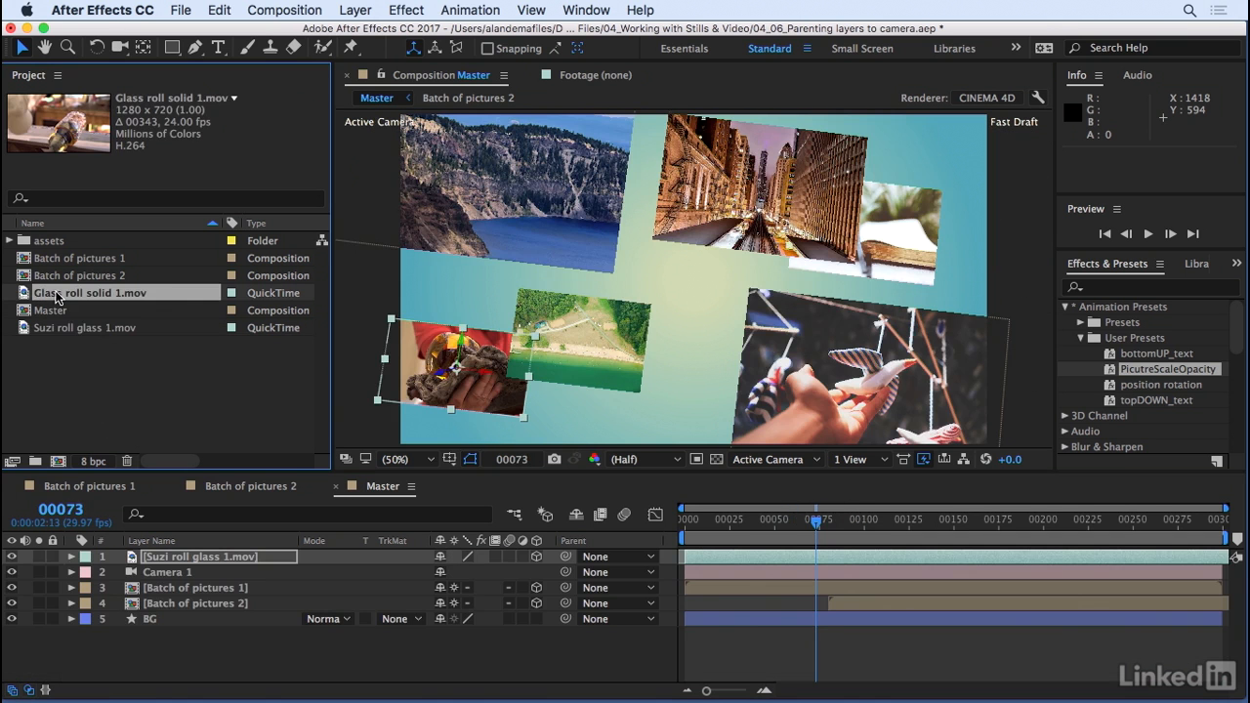
{"action": "left_click_drag", "start_coordinate": [57, 295], "coordinate": [728, 245]}
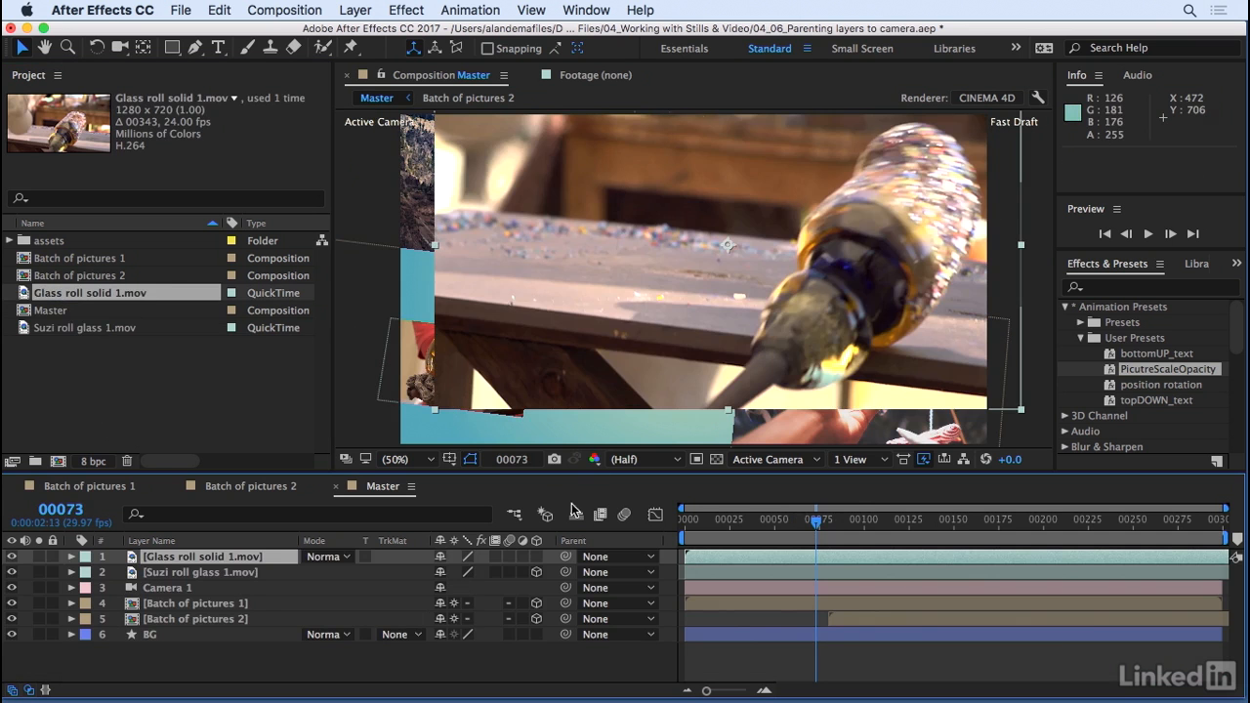
{"action": "left_click", "coordinate": [533, 557]}
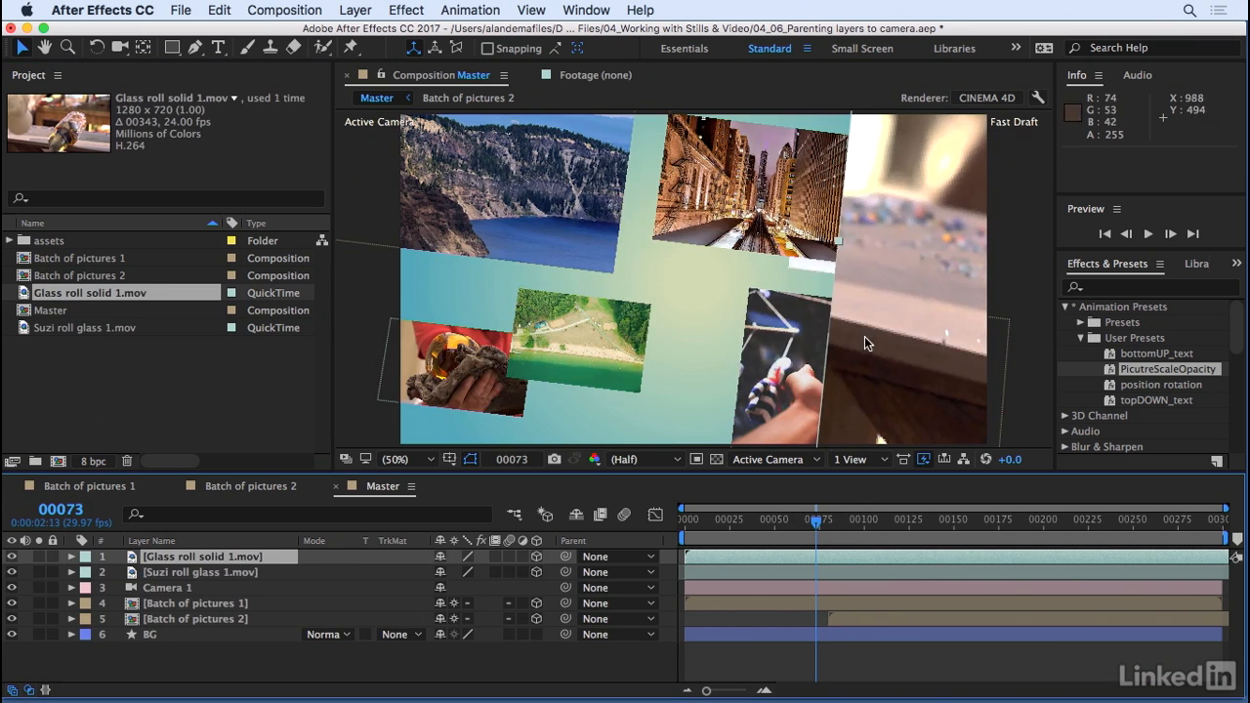
At frame 50, move the Glass roll solid clip beside the pictures, to a position of about 442.2, 226.3, -0.2.
{"action": "mouse_move", "coordinate": [768, 513]}
{"action": "left_mouse_down"}
{"action": "mouse_move", "coordinate": [822, 528]}
{"action": "mouse_move", "coordinate": [774, 535]}
{"action": "left_mouse_up"}
{"action": "left_click_drag", "start_coordinate": [958, 326], "coordinate": [935, 254]}
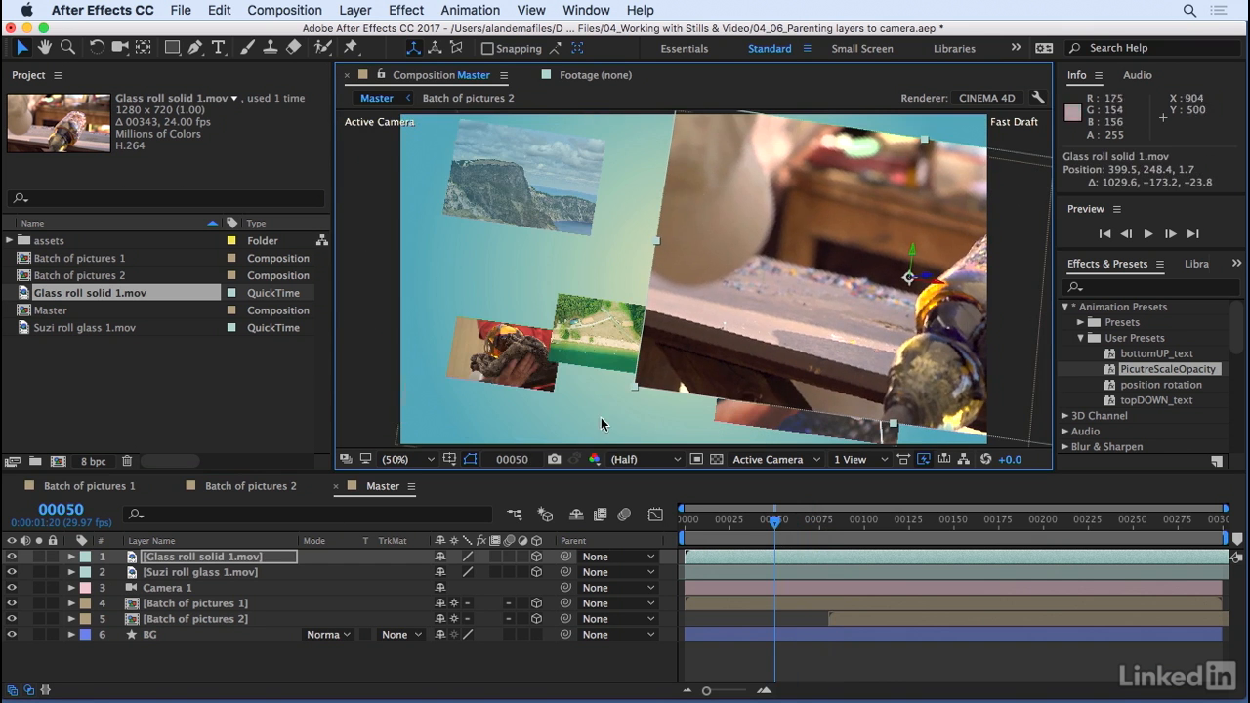
{"action": "left_click", "coordinate": [198, 574]}
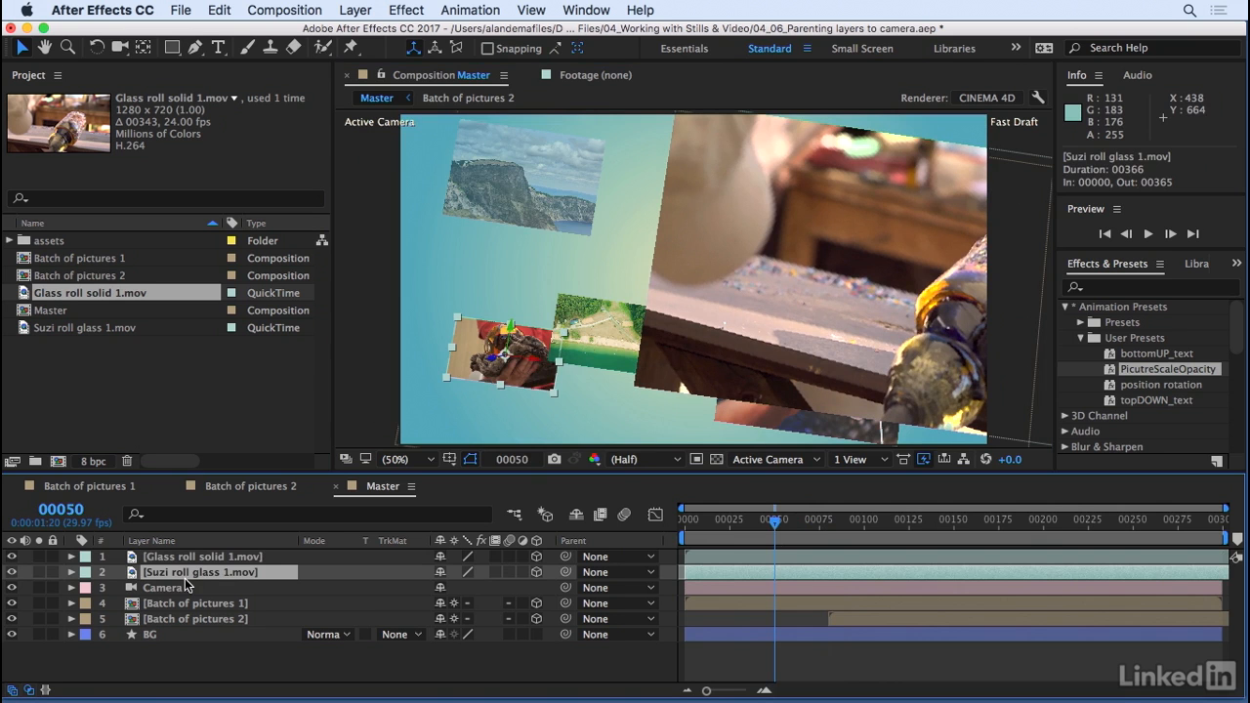
{"action": "left_click", "coordinate": [238, 557]}
{"action": "left_click_drag", "start_coordinate": [710, 311], "coordinate": [779, 283]}
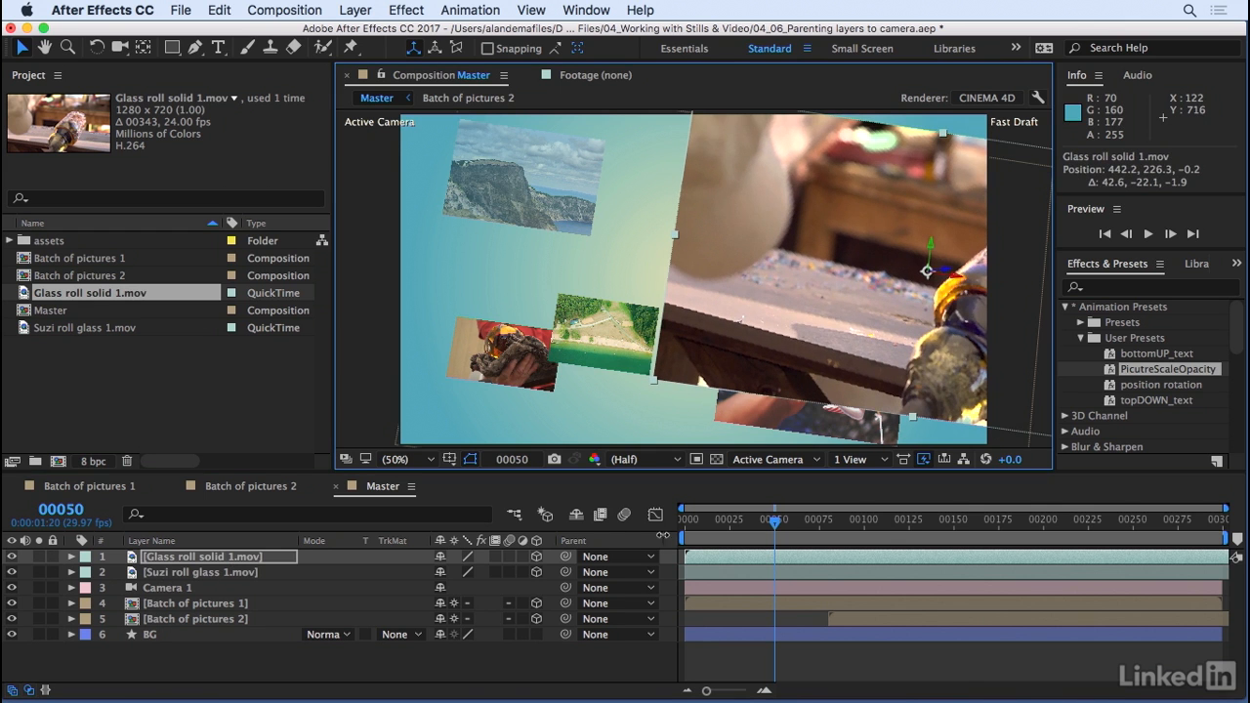
Parent Glass roll solid 1.mov to the Suzi roll glass layer at the parent's location, and move it to about 1038.0, -781.6, 347.5.
{"action": "left_click_drag", "start_coordinate": [566, 559], "coordinate": [192, 577]}
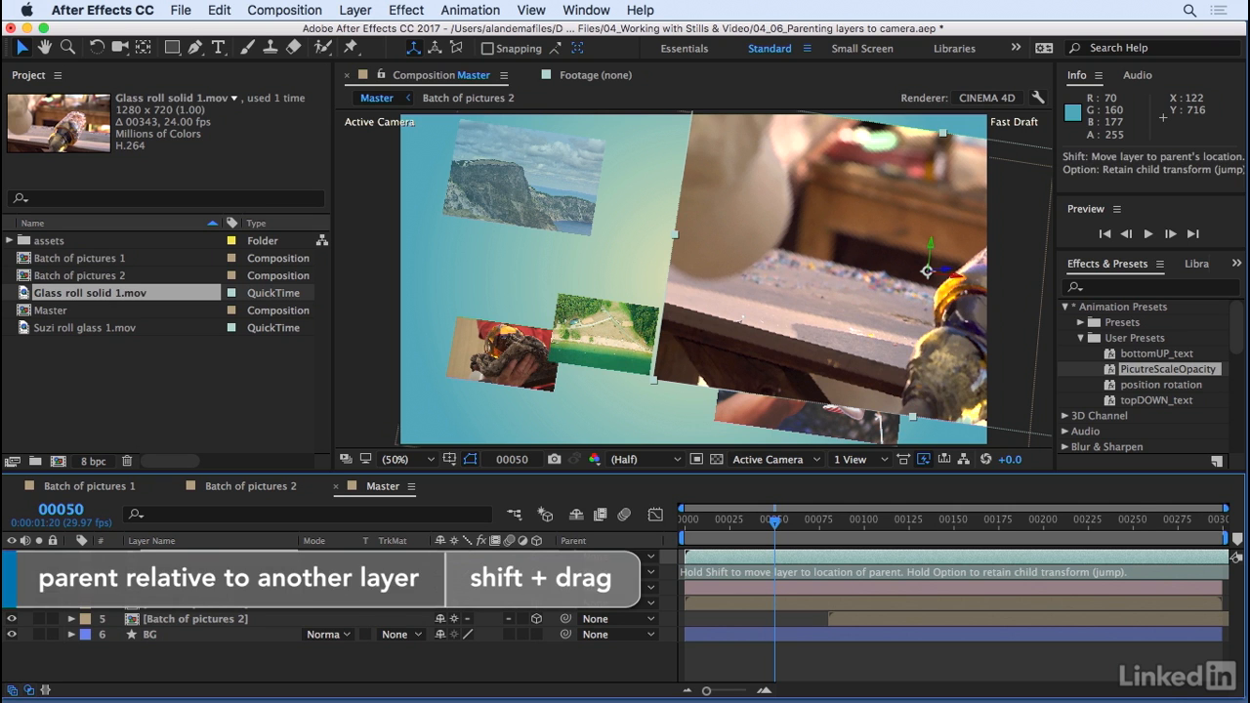
{"action": "left_click_drag", "start_coordinate": [193, 577], "coordinate": [225, 574]}
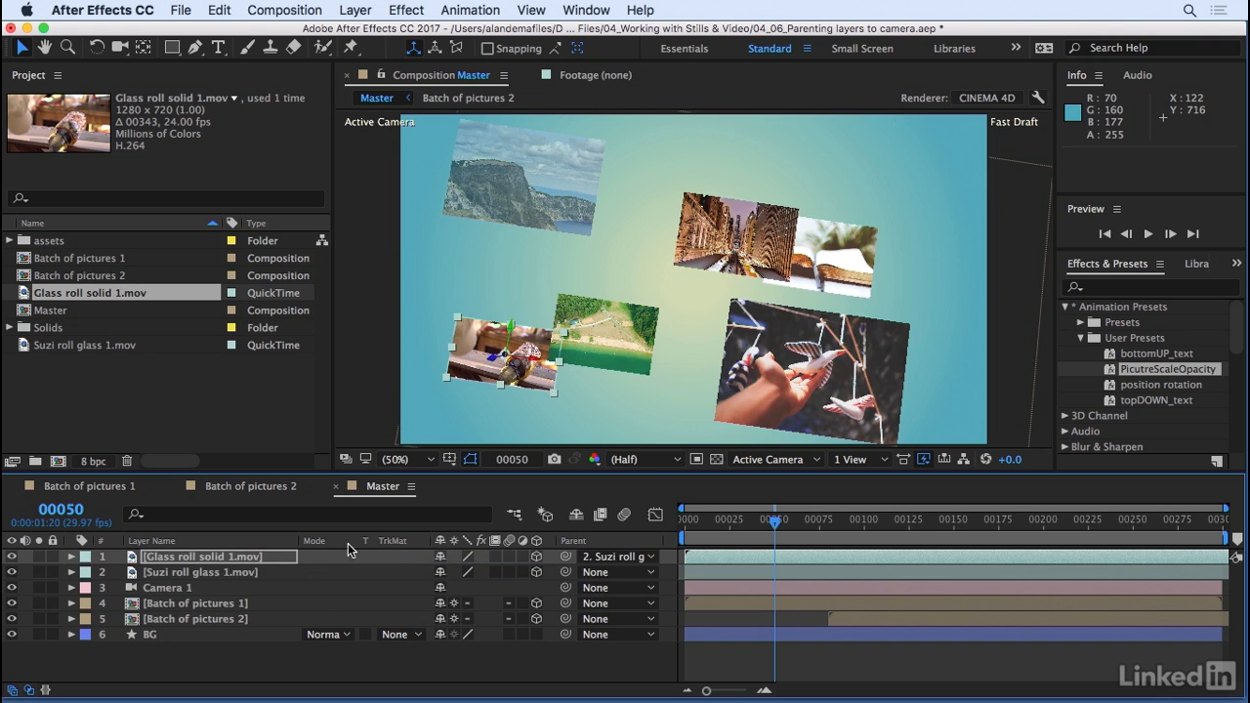
{"action": "left_click_drag", "start_coordinate": [505, 359], "coordinate": [541, 335]}
{"action": "mouse_move", "coordinate": [777, 525]}
{"action": "left_mouse_down"}
{"action": "mouse_move", "coordinate": [721, 525]}
{"action": "mouse_move", "coordinate": [792, 524]}
{"action": "mouse_move", "coordinate": [742, 539]}
{"action": "mouse_move", "coordinate": [786, 543]}
{"action": "left_mouse_up"}
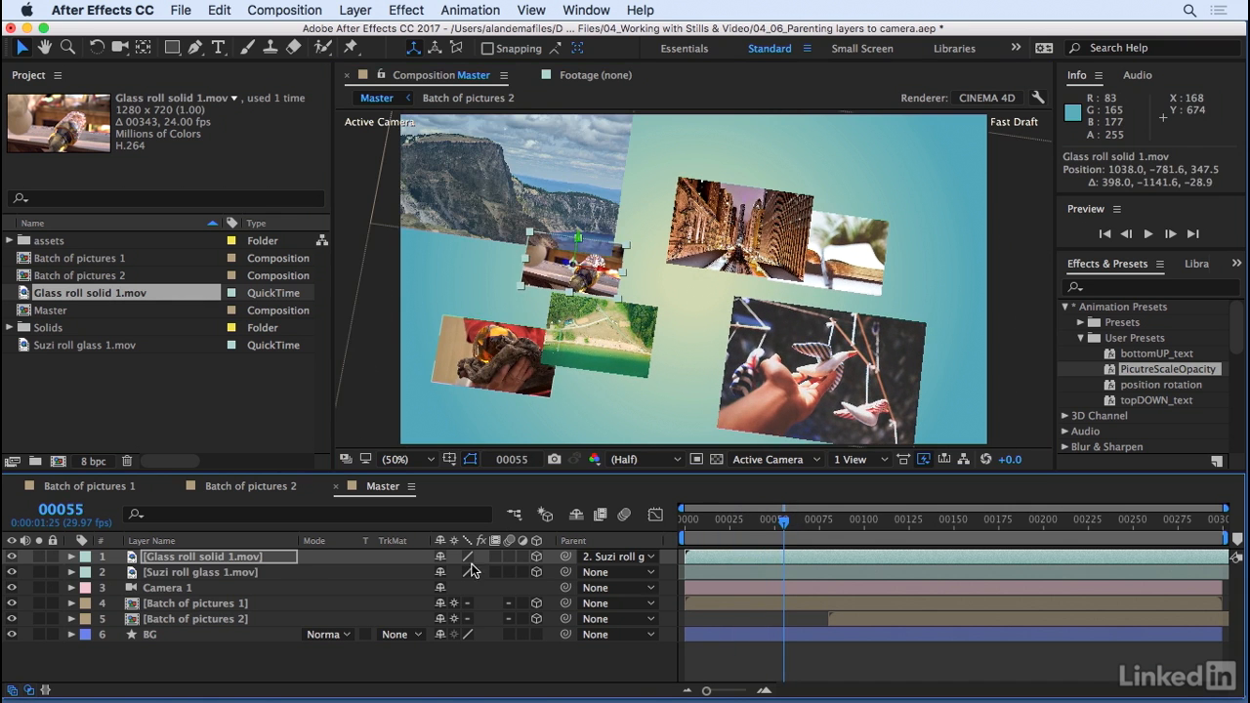
Reveal the Suzi roll glass layer's keyframed properties and inspect them at frame 58.
{"action": "left_click", "coordinate": [210, 572]}
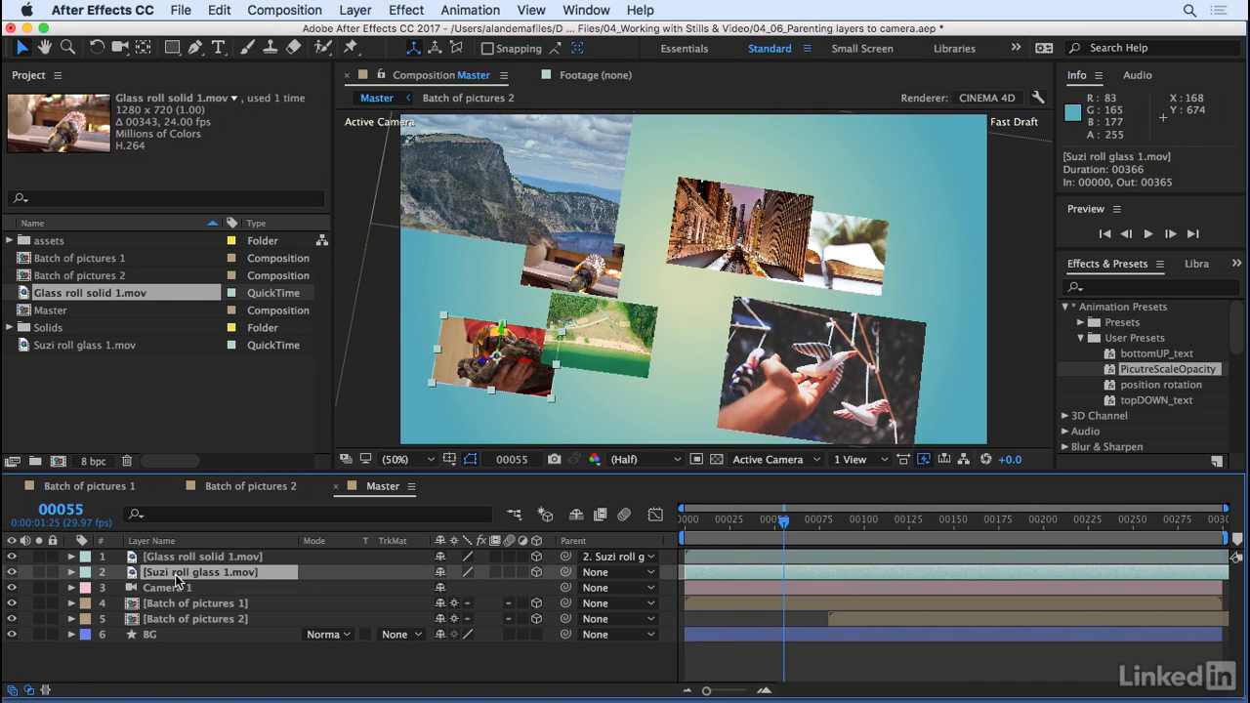
{"action": "key", "text": "u"}
{"action": "mouse_move", "coordinate": [797, 532]}
{"action": "left_mouse_down"}
{"action": "mouse_move", "coordinate": [742, 529]}
{"action": "mouse_move", "coordinate": [788, 532]}
{"action": "left_mouse_up"}
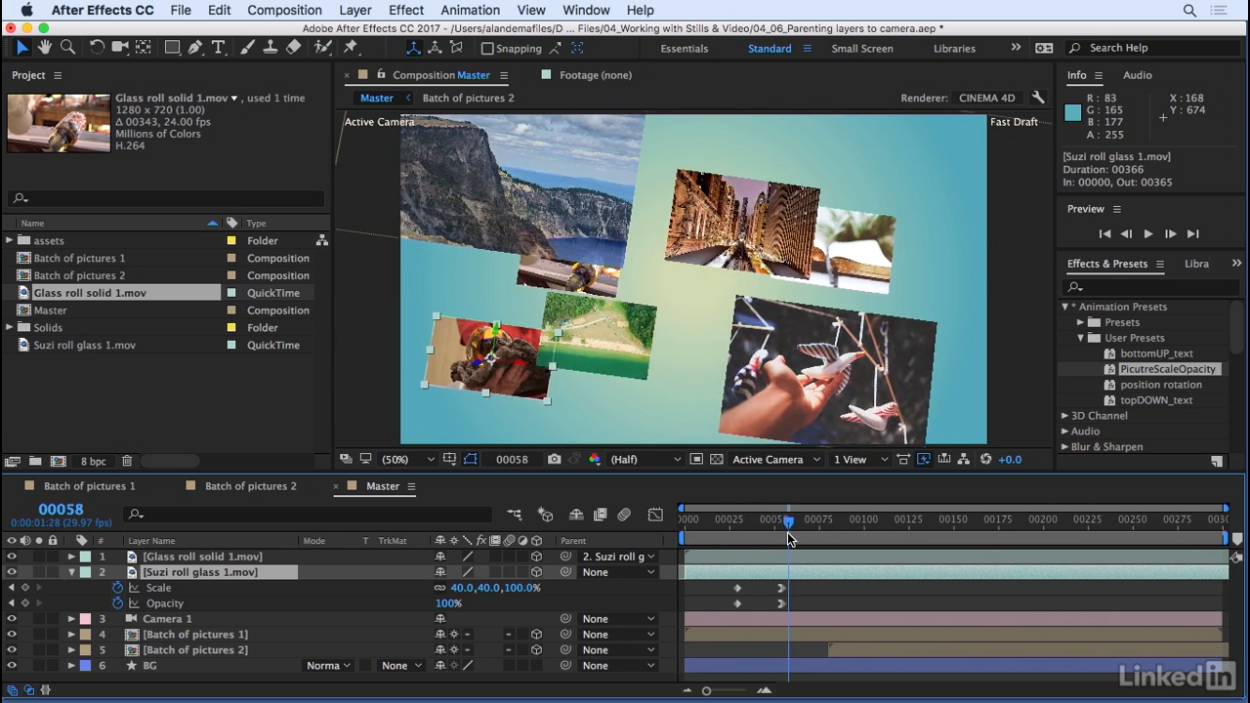
Set the Glass roll solid layer's parent to None, and at frame 110 move the clip to about -594.9, 196.1, 1183.3.
{"action": "left_click", "coordinate": [254, 556]}
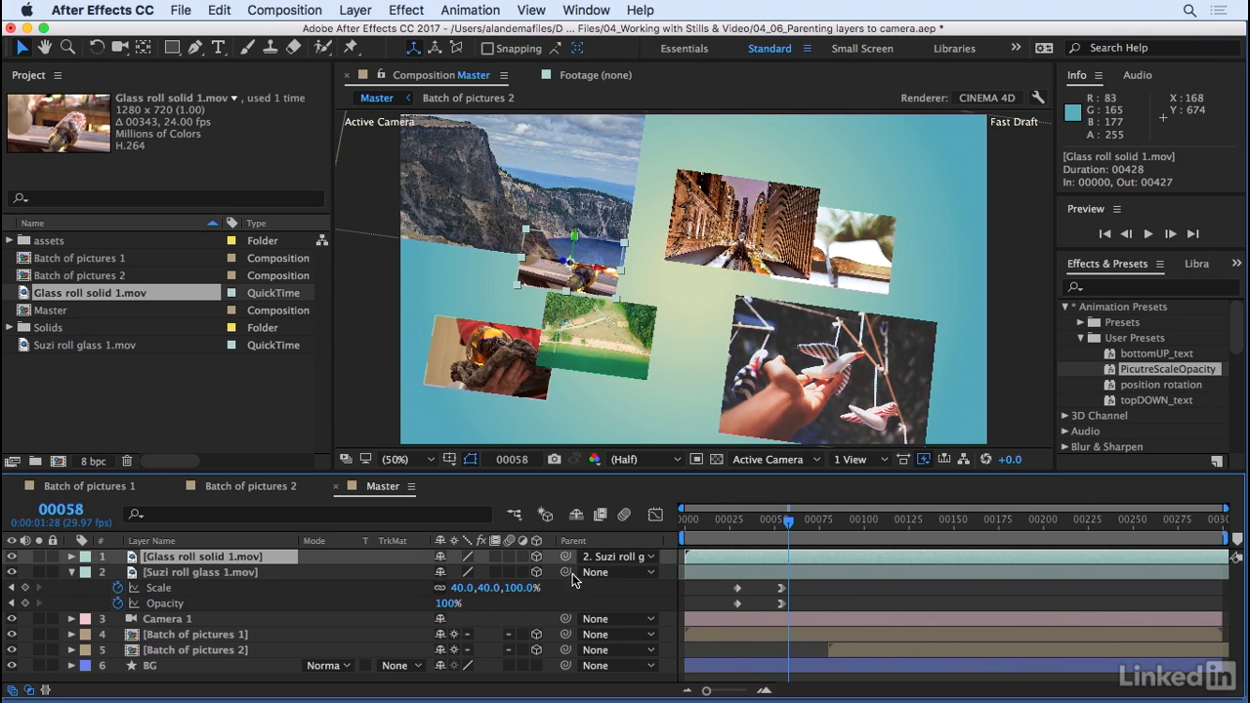
{"action": "left_click", "coordinate": [607, 558]}
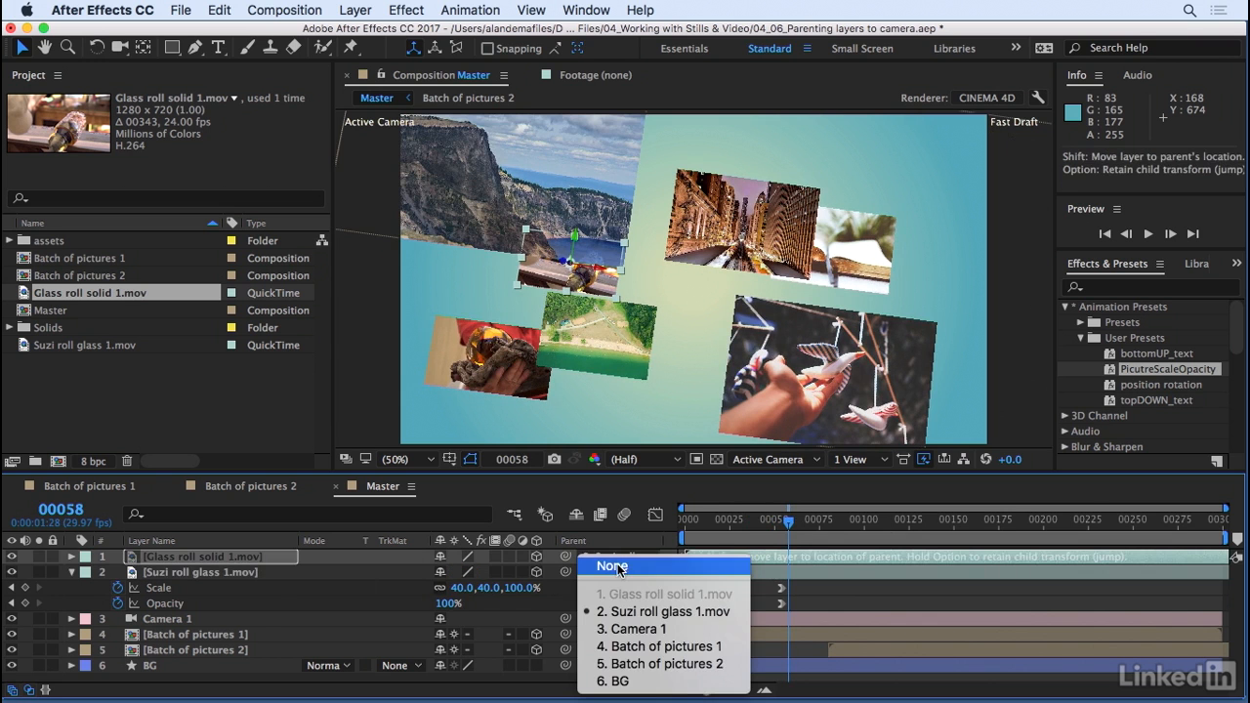
{"action": "left_click", "coordinate": [613, 565]}
{"action": "left_click_drag", "start_coordinate": [799, 529], "coordinate": [881, 532]}
{"action": "left_click_drag", "start_coordinate": [510, 252], "coordinate": [589, 238]}
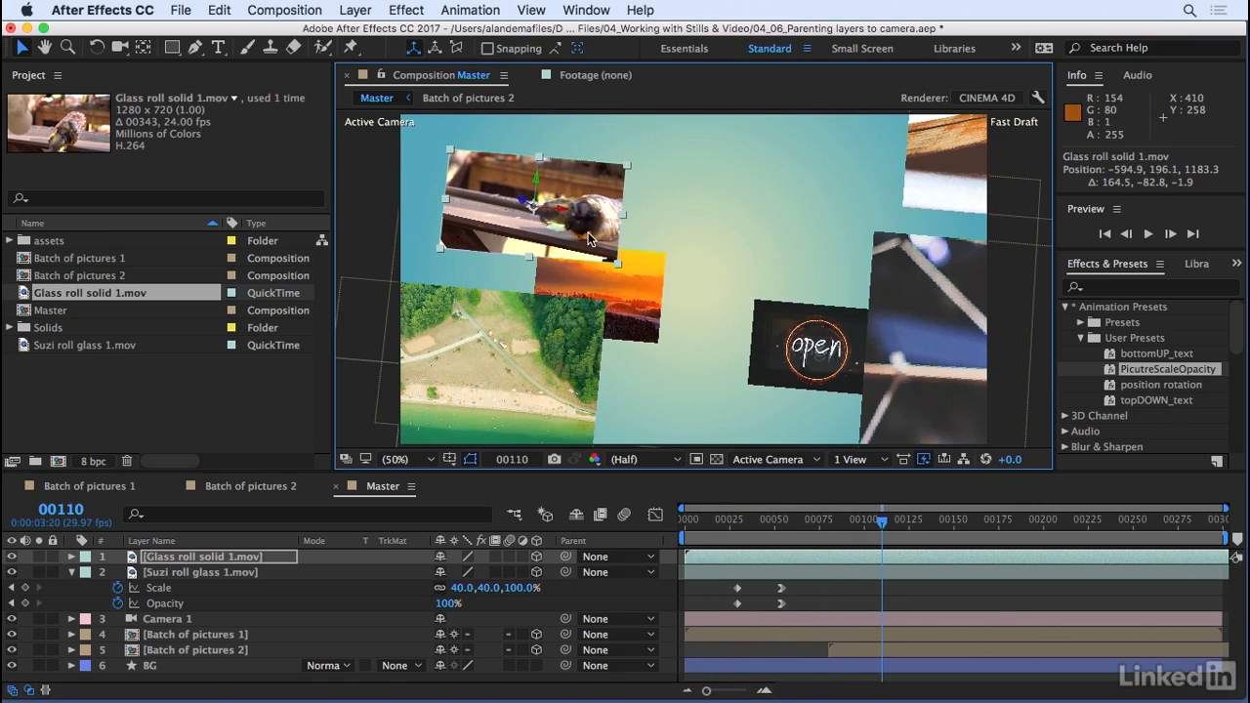
Preview the camera move with both clips from frames 70 and 51, and go to frame 195.
{"action": "mouse_move", "coordinate": [831, 537]}
{"action": "left_mouse_down"}
{"action": "mouse_move", "coordinate": [722, 532]}
{"action": "mouse_move", "coordinate": [832, 527]}
{"action": "left_mouse_up"}
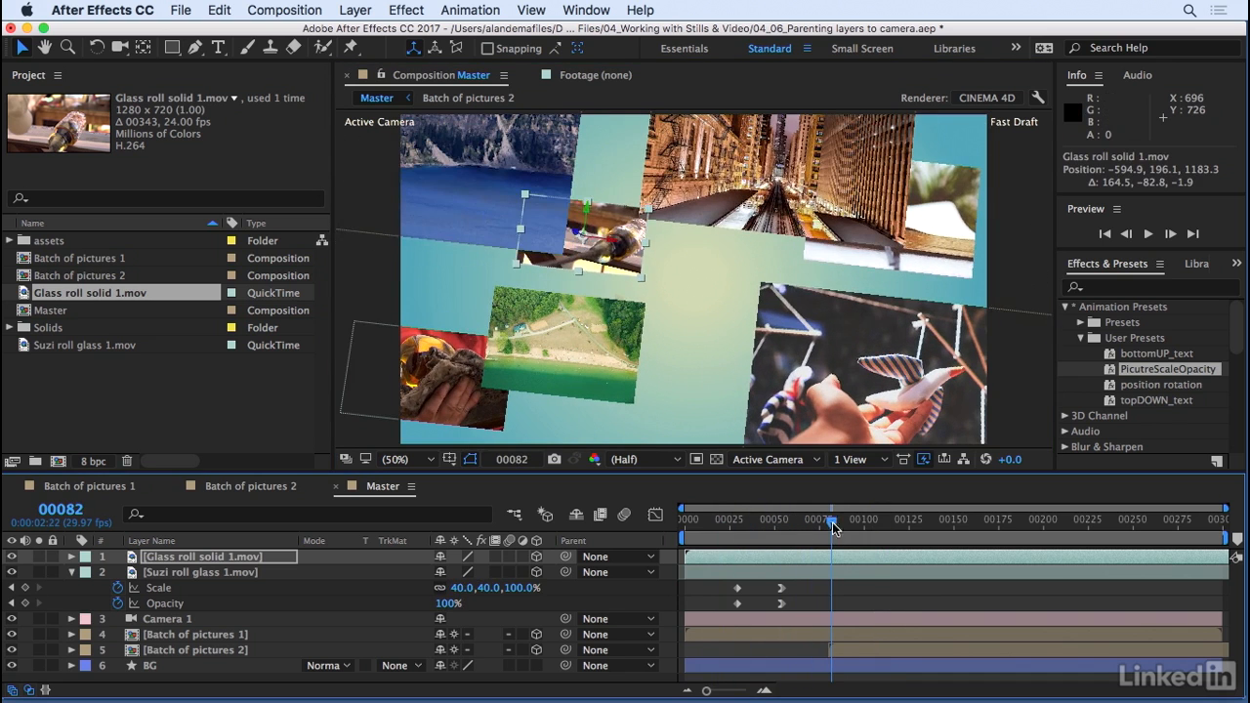
{"action": "left_click_drag", "start_coordinate": [1113, 371], "coordinate": [833, 559]}
{"action": "key", "text": "space"}
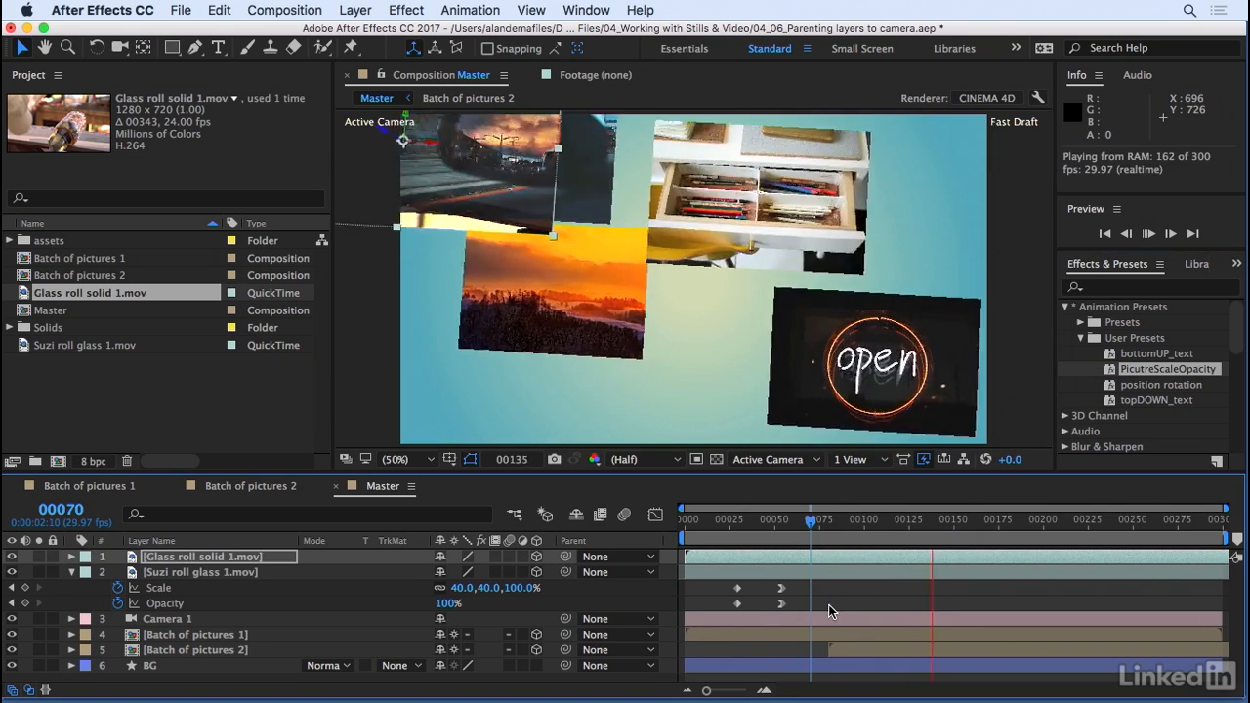
{"action": "left_click_drag", "start_coordinate": [810, 524], "coordinate": [777, 531]}
{"action": "key", "text": "space"}
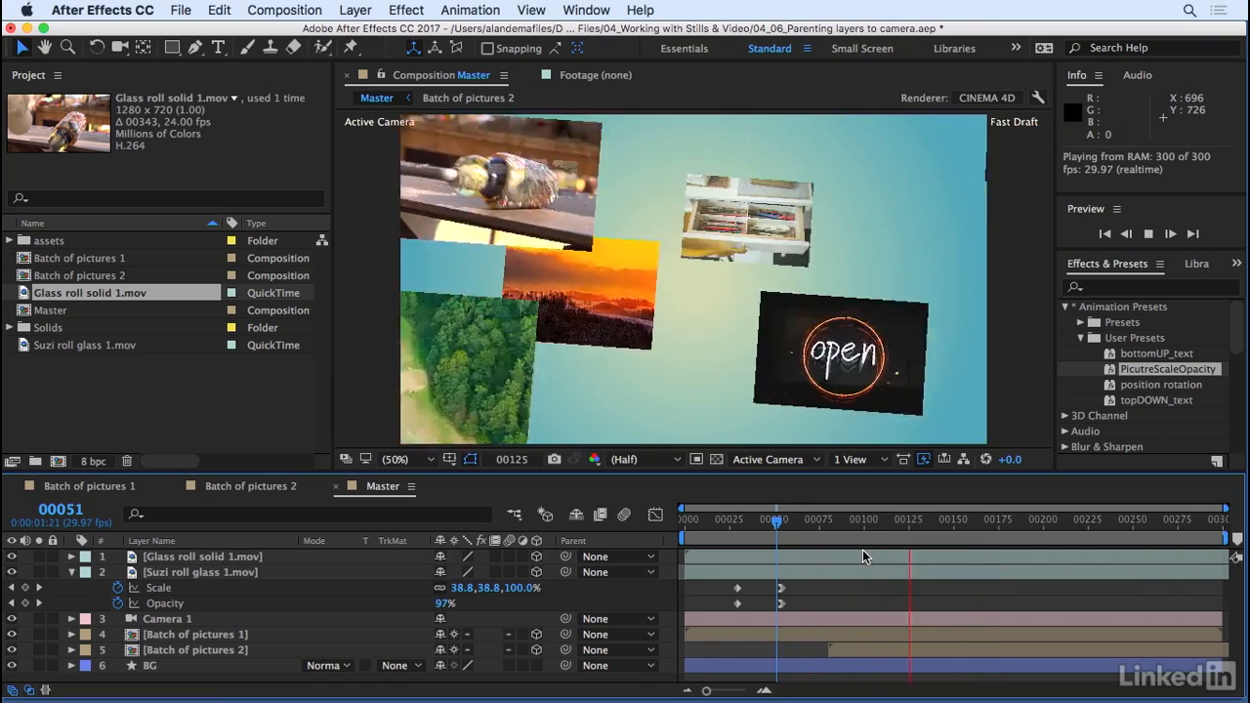
{"action": "left_click", "coordinate": [781, 532]}
{"action": "left_click_drag", "start_coordinate": [778, 534], "coordinate": [1034, 536]}
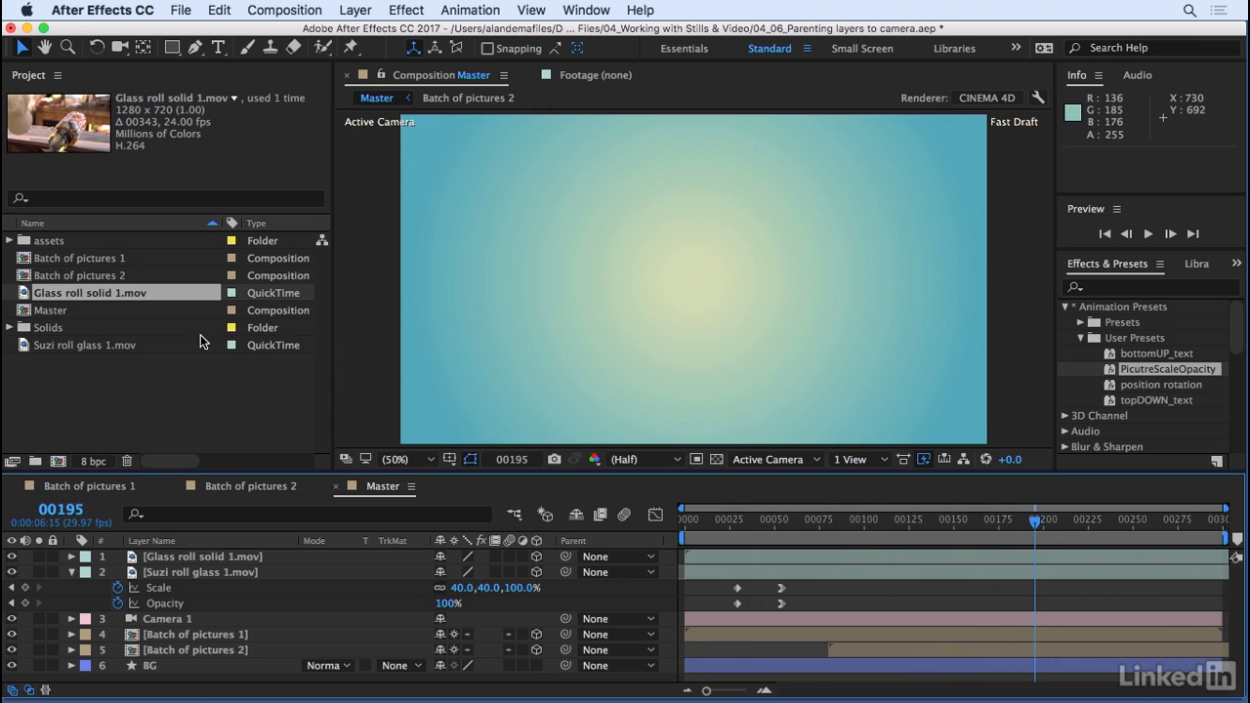
Import KinetEco.ai from the FauxBrands folder inside the exercise files' Media folder on the Desktop.
{"action": "double_click", "coordinate": [119, 373]}
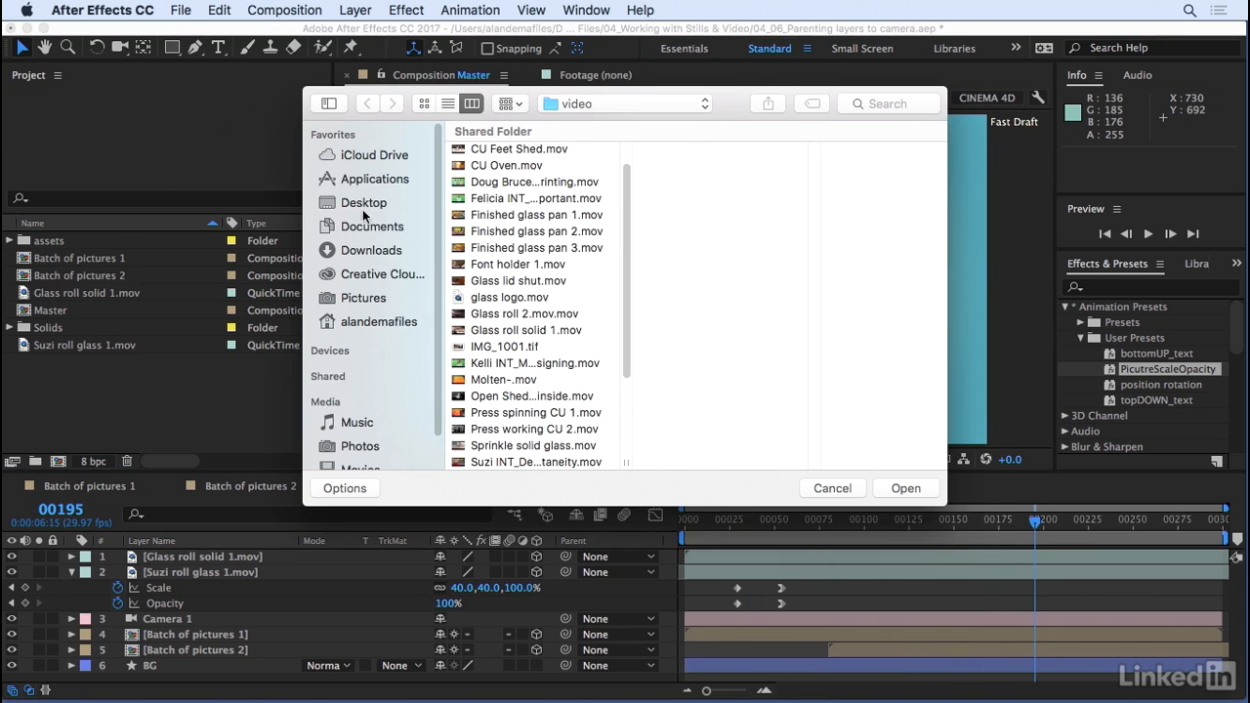
{"action": "left_click", "coordinate": [362, 204]}
{"action": "left_click", "coordinate": [527, 148]}
{"action": "left_click", "coordinate": [650, 299]}
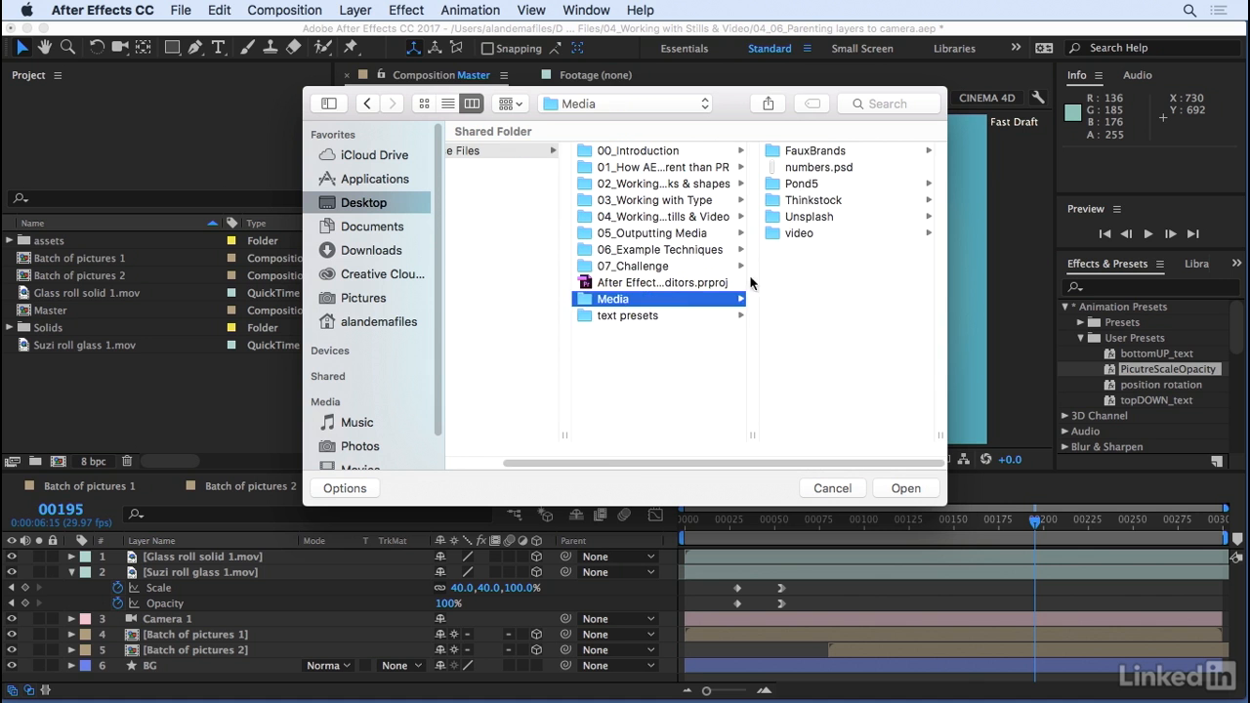
{"action": "left_click", "coordinate": [809, 152]}
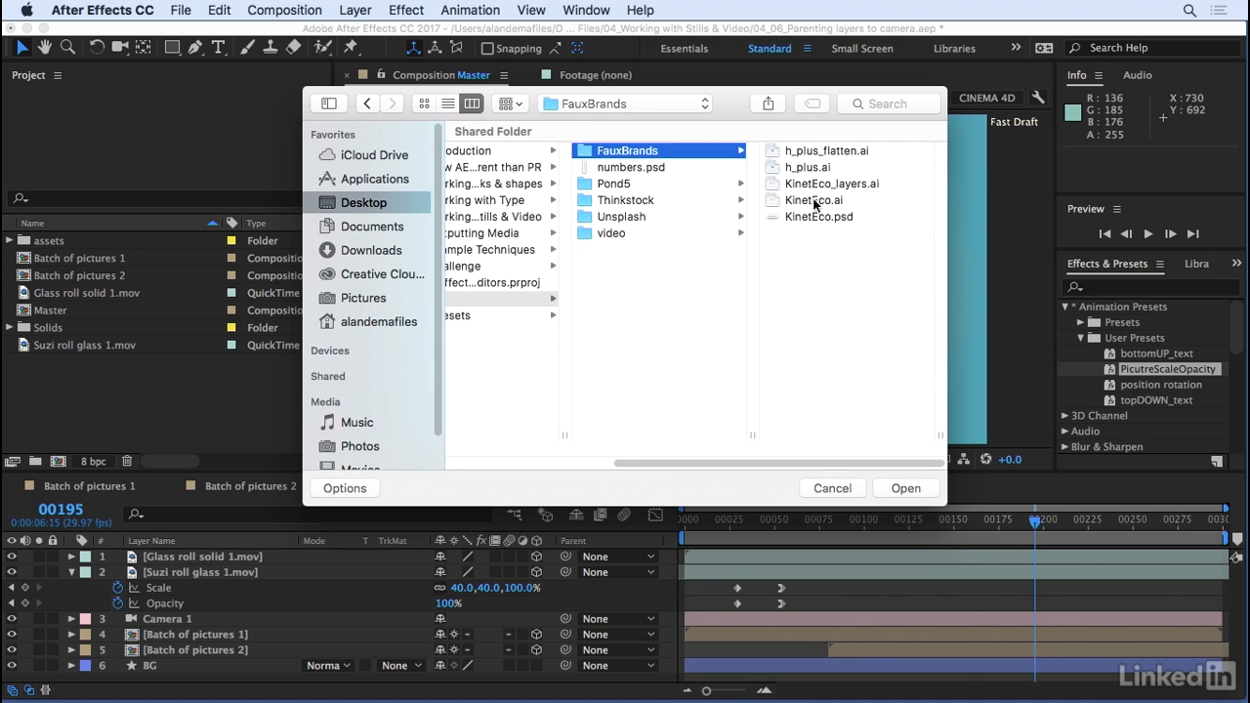
{"action": "left_click", "coordinate": [814, 201]}
{"action": "left_click", "coordinate": [906, 488]}
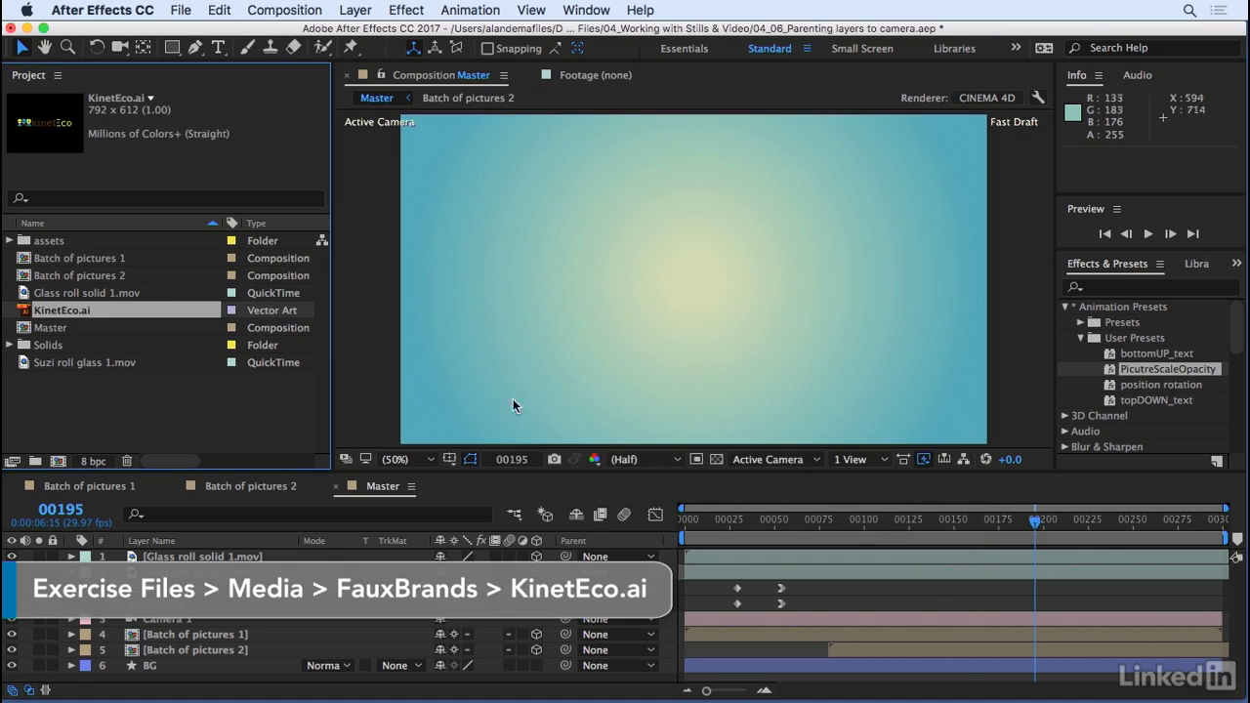
Add KinetEco.ai to the Master composition above the other layers and, at frame 222, make it a 3D layer.
{"action": "left_click_drag", "start_coordinate": [54, 313], "coordinate": [752, 295]}
{"action": "left_click_drag", "start_coordinate": [1016, 527], "coordinate": [777, 524]}
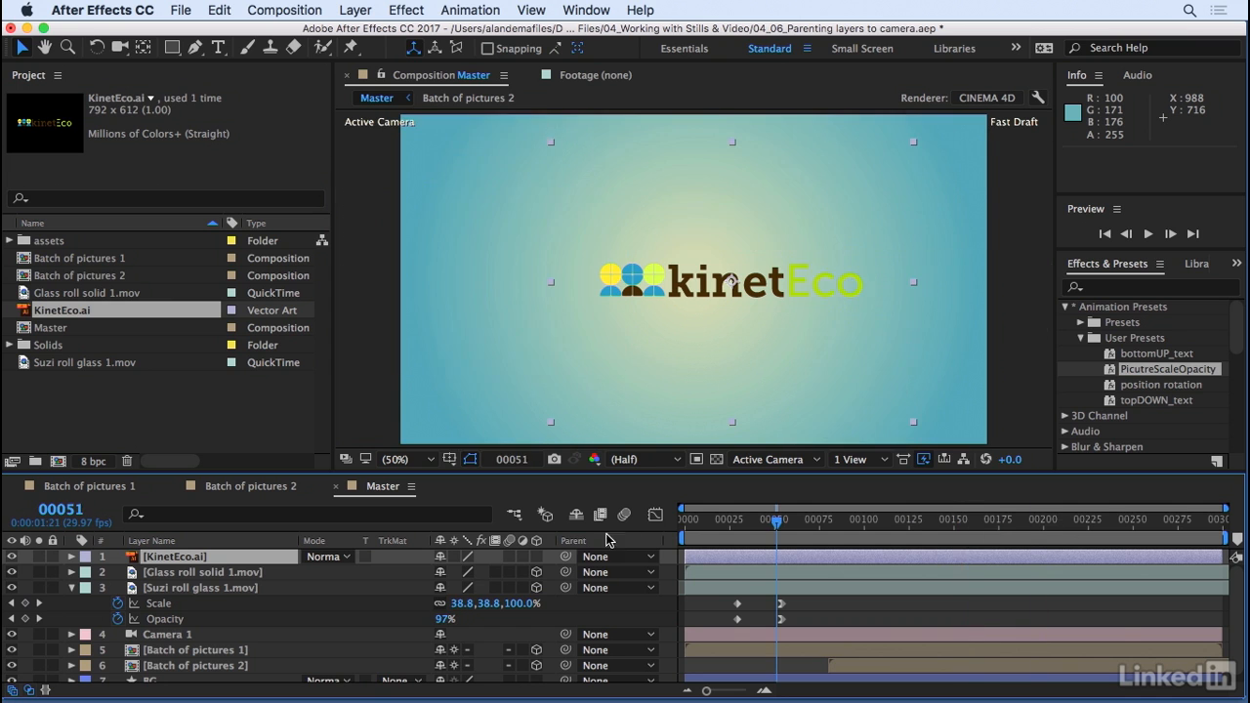
{"action": "left_click", "coordinate": [1082, 528]}
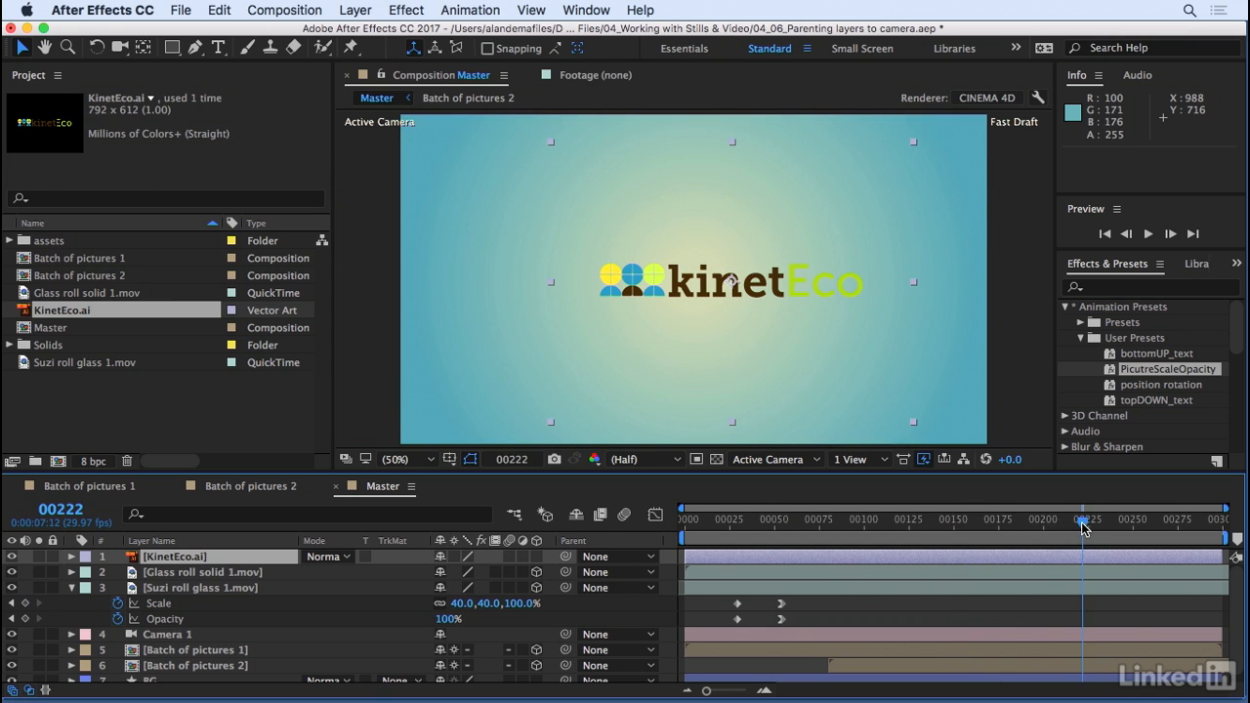
{"action": "left_click", "coordinate": [536, 557]}
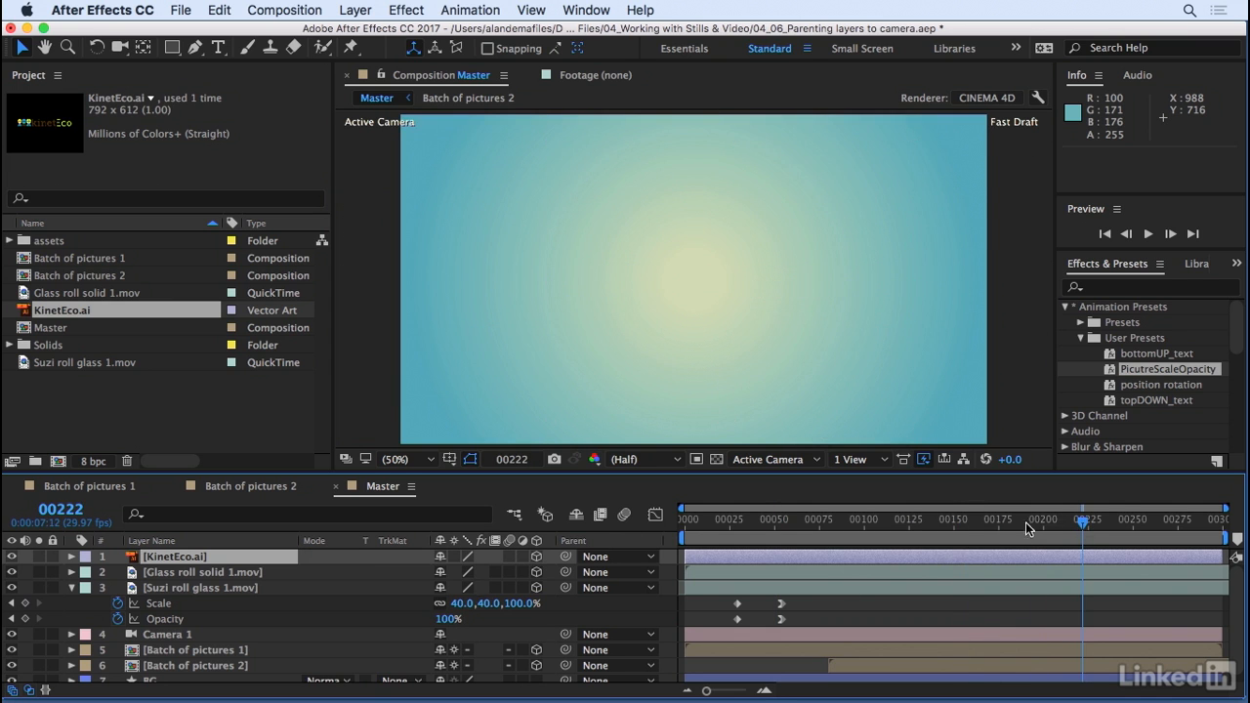
Compare the 3D logo's placement at frames 50 and 208, and collapse the Suzi roll glass layer's properties.
{"action": "left_click_drag", "start_coordinate": [1053, 523], "coordinate": [776, 524]}
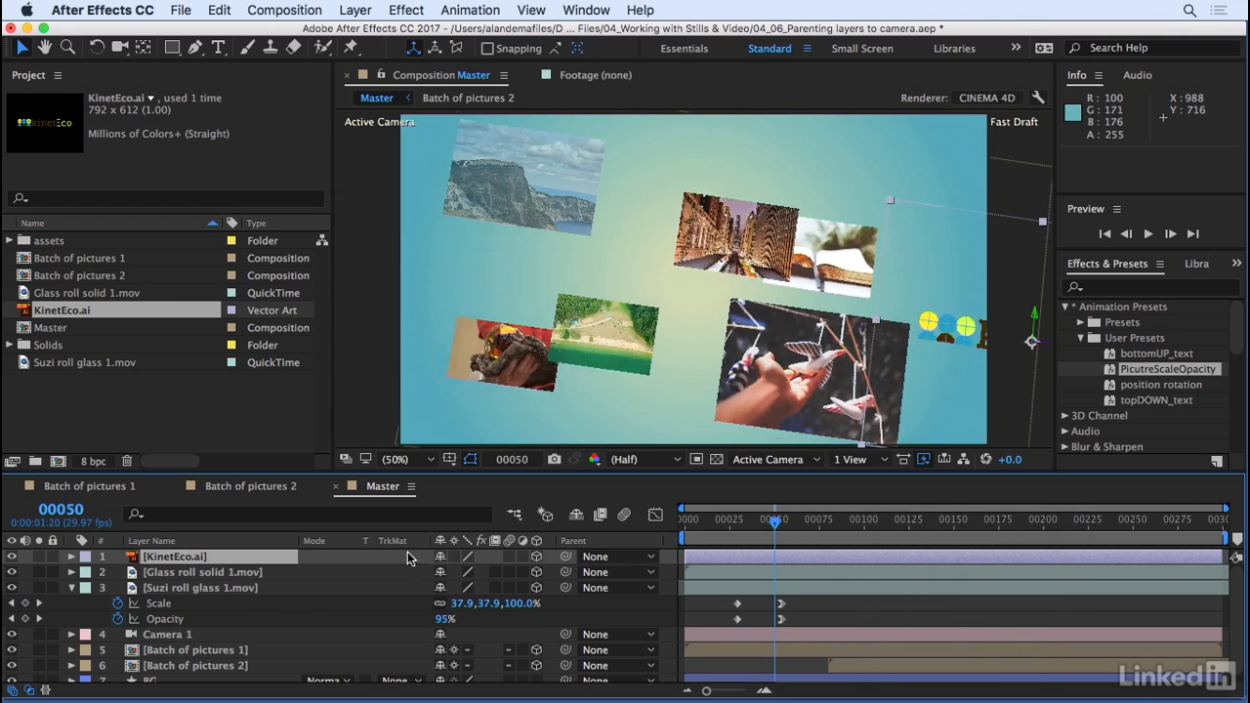
{"action": "left_click_drag", "start_coordinate": [889, 524], "coordinate": [1059, 511]}
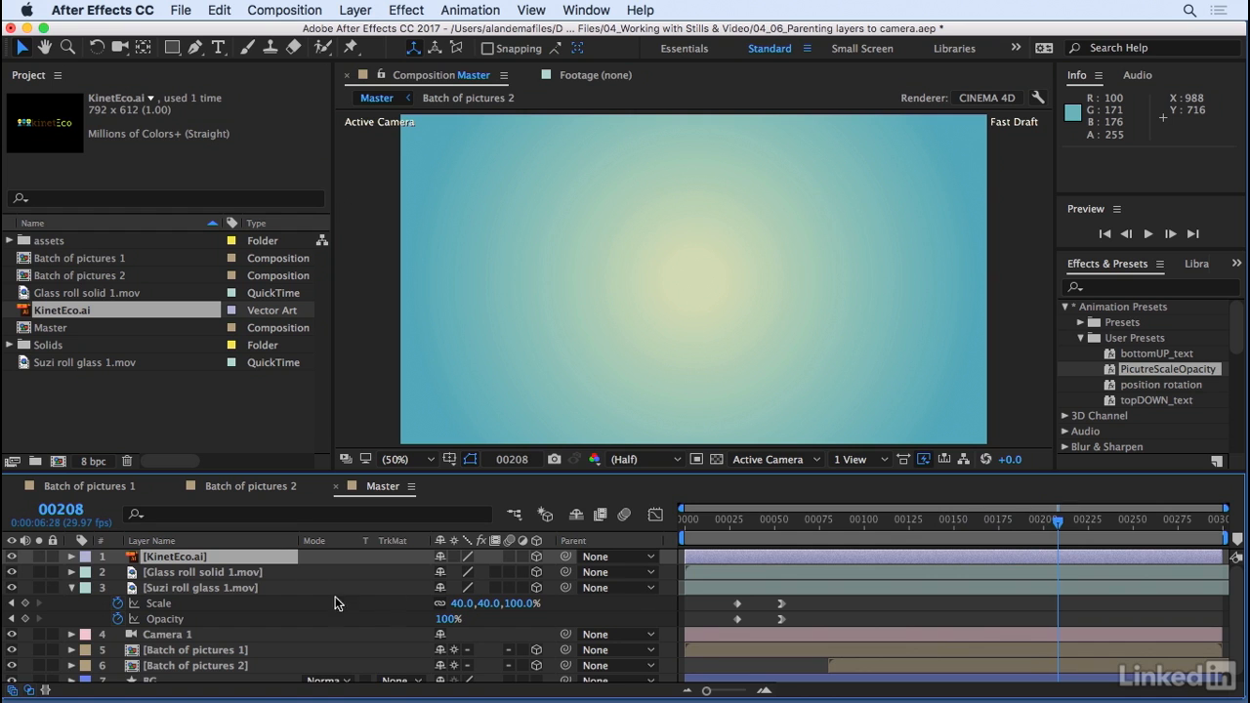
{"action": "left_click", "coordinate": [71, 589]}
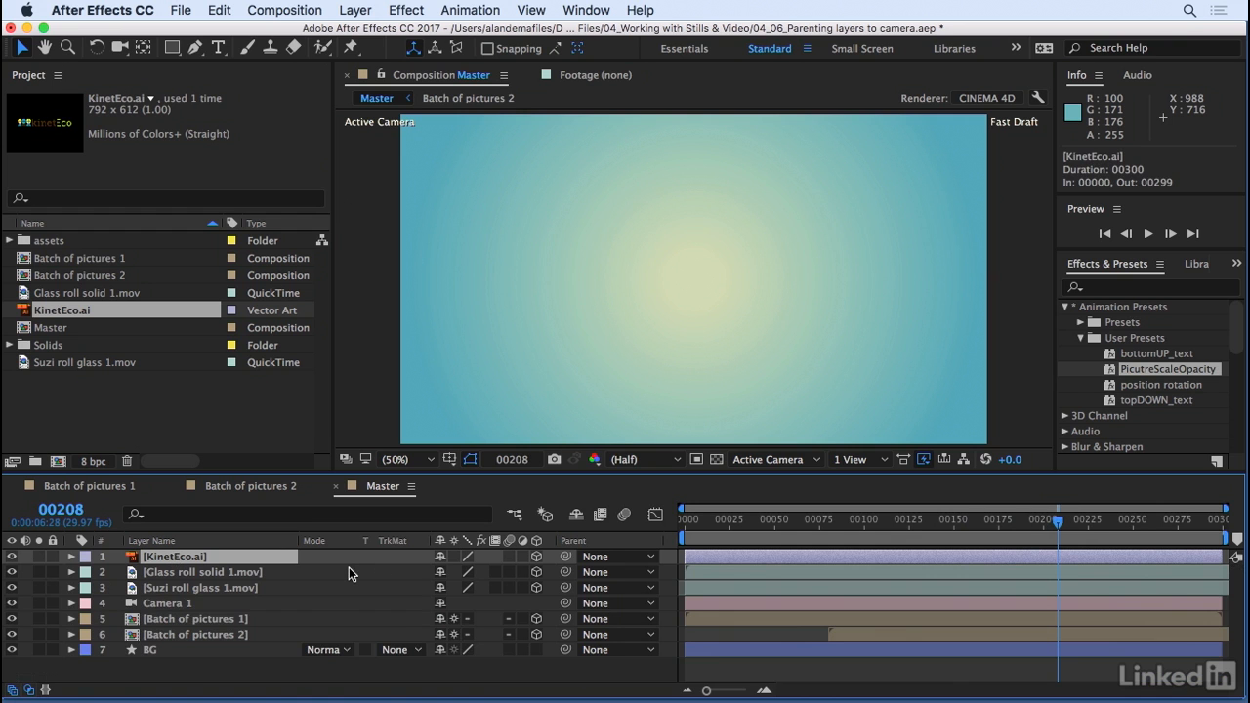
Parent KinetEco.ai to Camera 1 at the camera's location, and reveal the logo's Position property at frame 132.
{"action": "left_click_drag", "start_coordinate": [566, 556], "coordinate": [168, 608]}
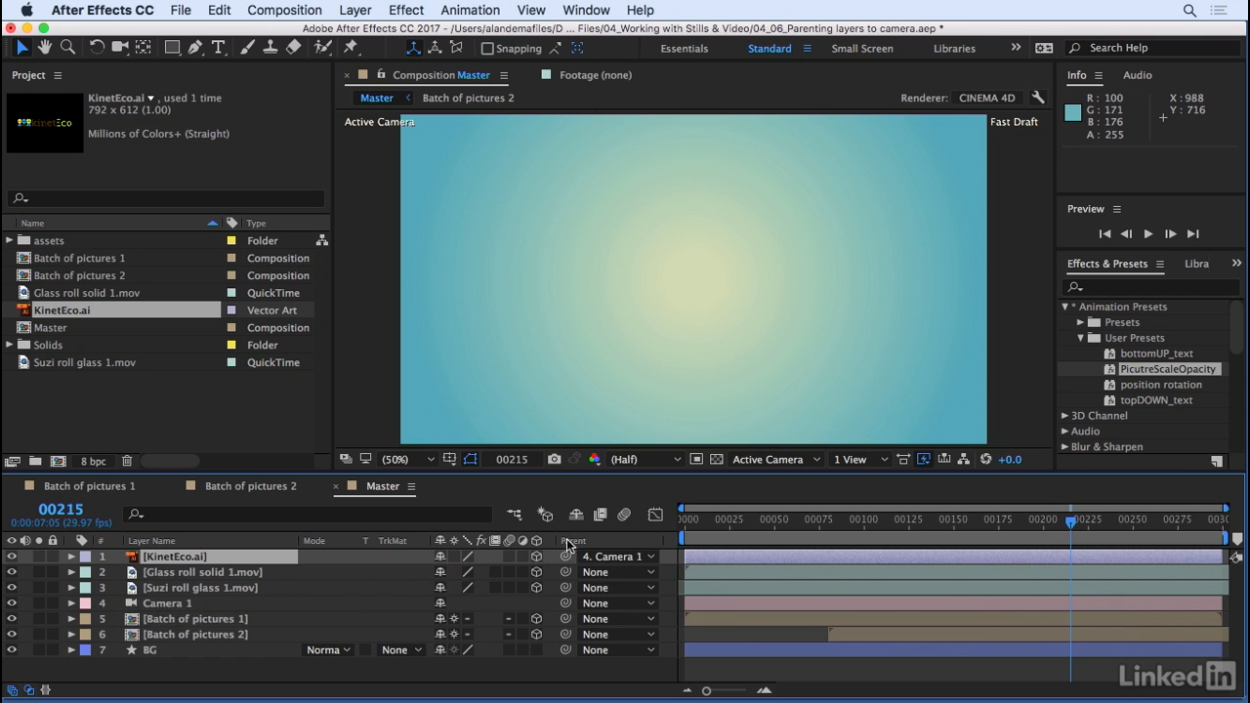
{"action": "left_click_drag", "start_coordinate": [1071, 522], "coordinate": [920, 555]}
{"action": "left_click", "coordinate": [71, 557]}
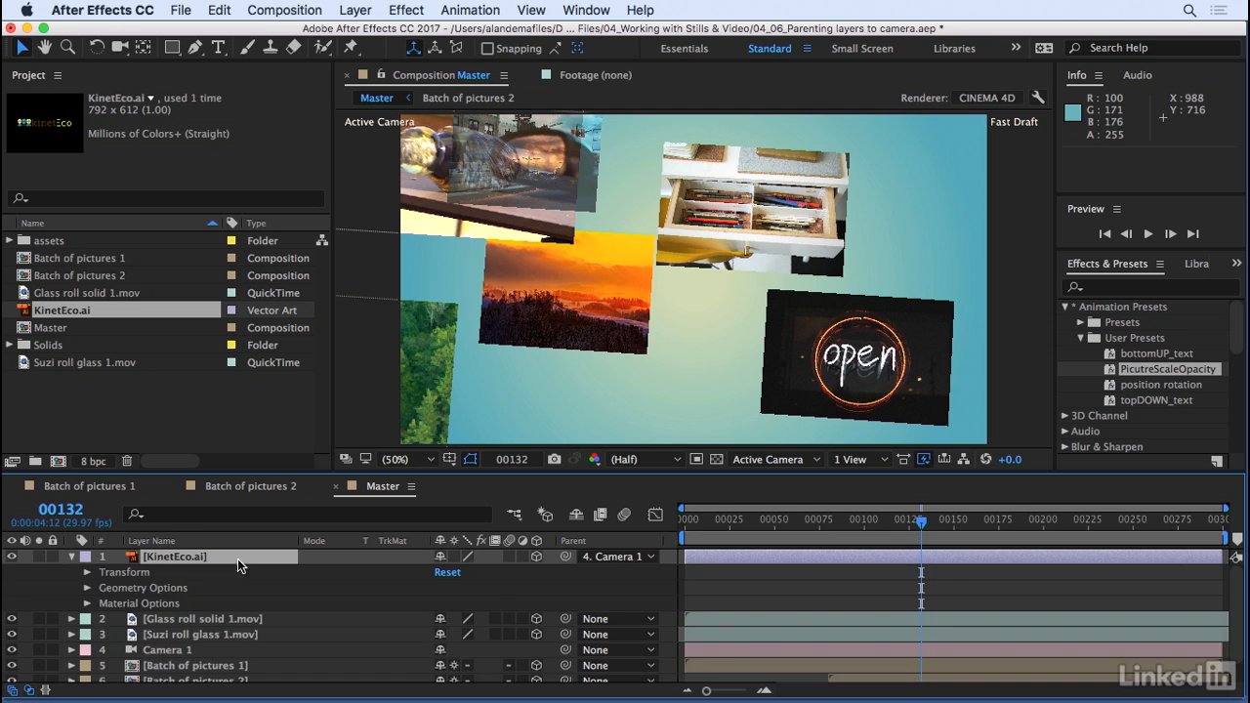
{"action": "left_click", "coordinate": [87, 573]}
{"action": "left_click", "coordinate": [162, 592]}
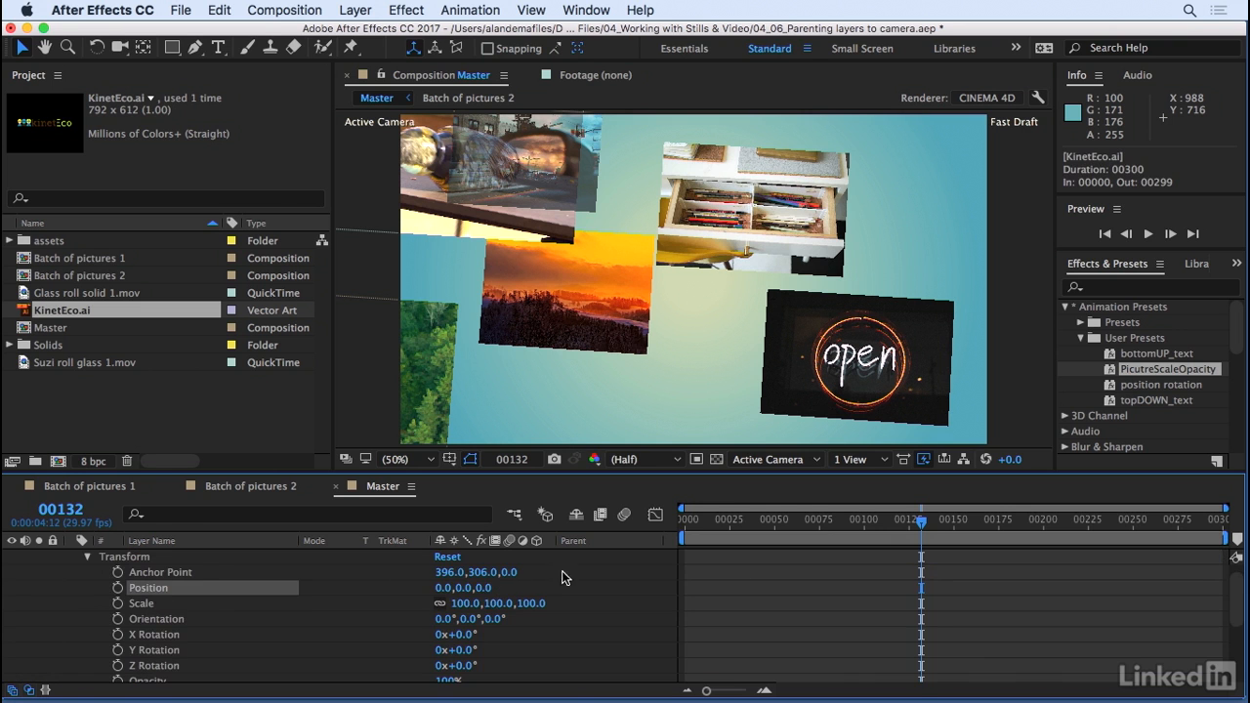
Set the KinetEco logo's Position to 0.0, 0.0, 574.0 in front of the camera, and go to frame 199.
{"action": "left_click_drag", "start_coordinate": [490, 588], "coordinate": [592, 585]}
{"action": "scroll", "coordinate": [592, 585], "scroll_direction": "up", "scroll_amount": 1}
{"action": "left_click_drag", "start_coordinate": [923, 527], "coordinate": [801, 543]}
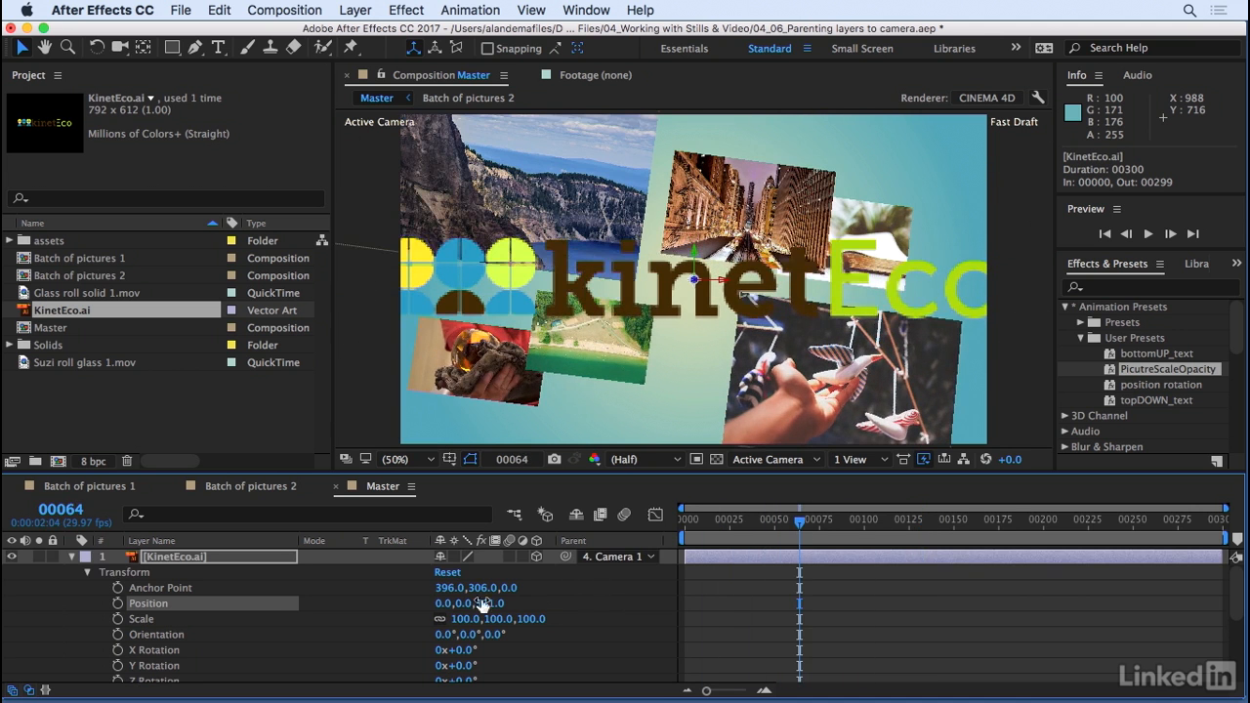
{"action": "left_click_drag", "start_coordinate": [514, 605], "coordinate": [618, 429]}
{"action": "left_click_drag", "start_coordinate": [826, 534], "coordinate": [1041, 528]}
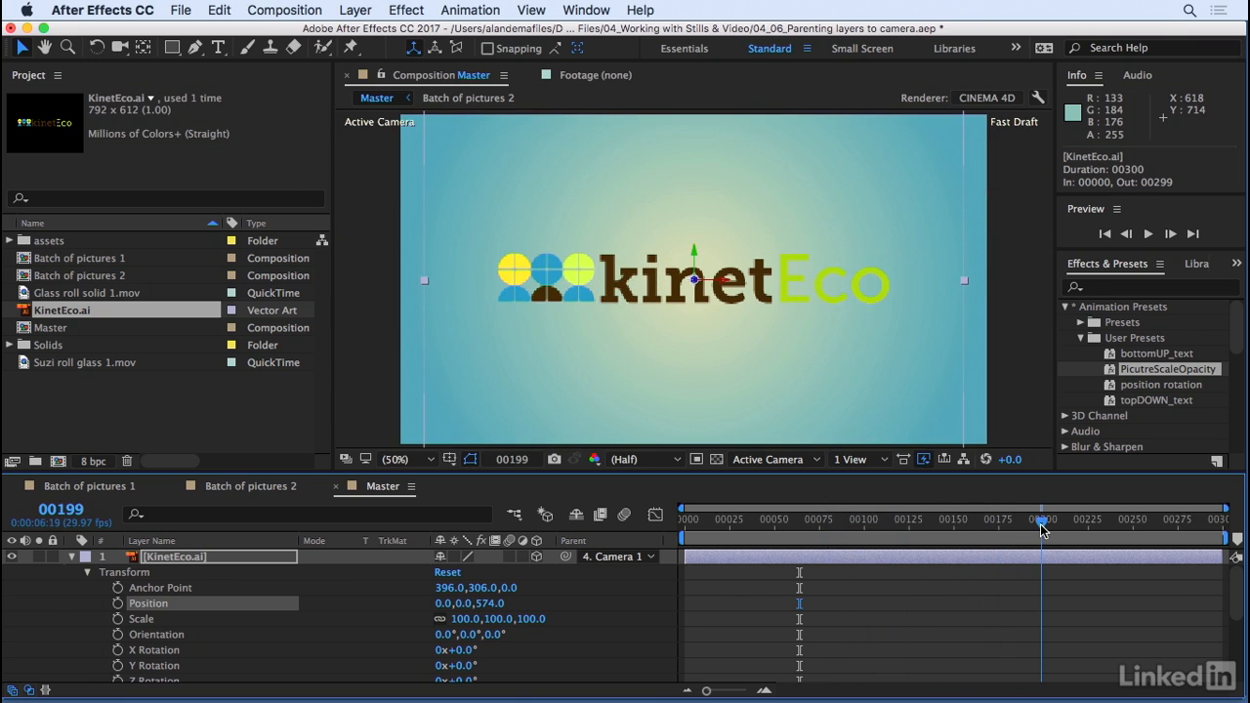
At frame 199, set the KinetEco layer's parent to None, collapse its properties, and review the camera move through frame 219.
{"action": "left_click", "coordinate": [633, 565]}
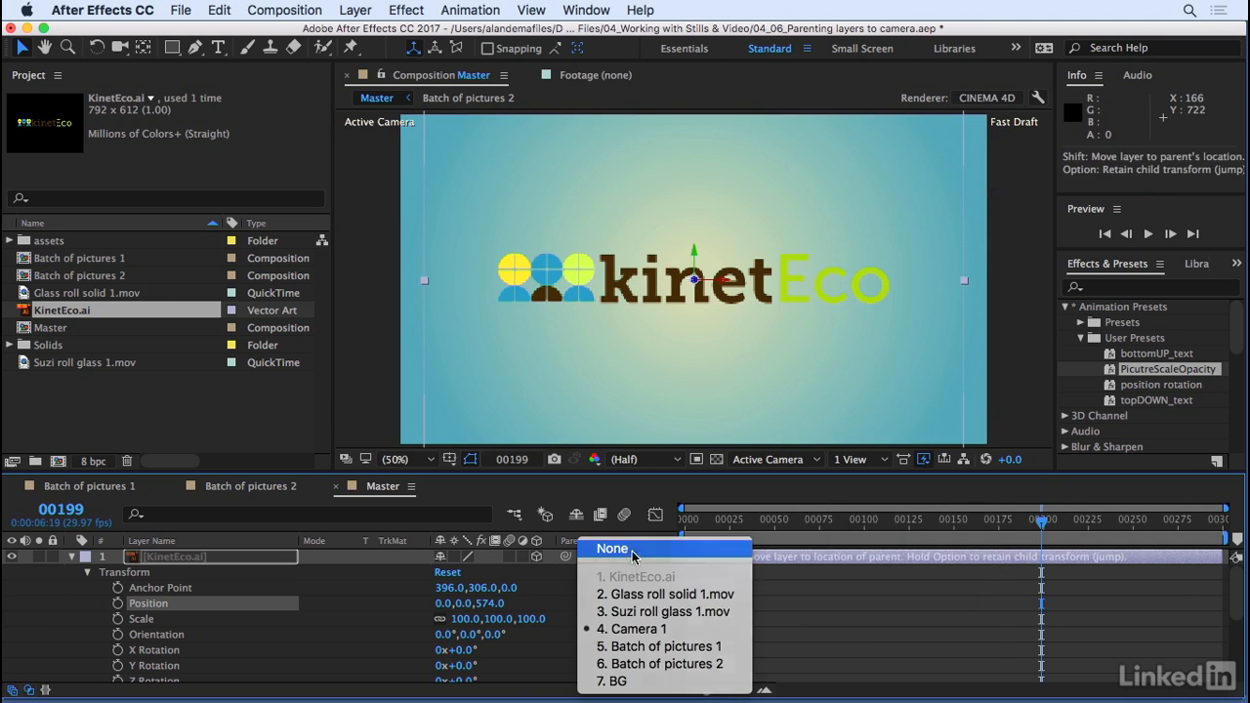
{"action": "left_click", "coordinate": [628, 550]}
{"action": "left_click_drag", "start_coordinate": [1041, 525], "coordinate": [1071, 532]}
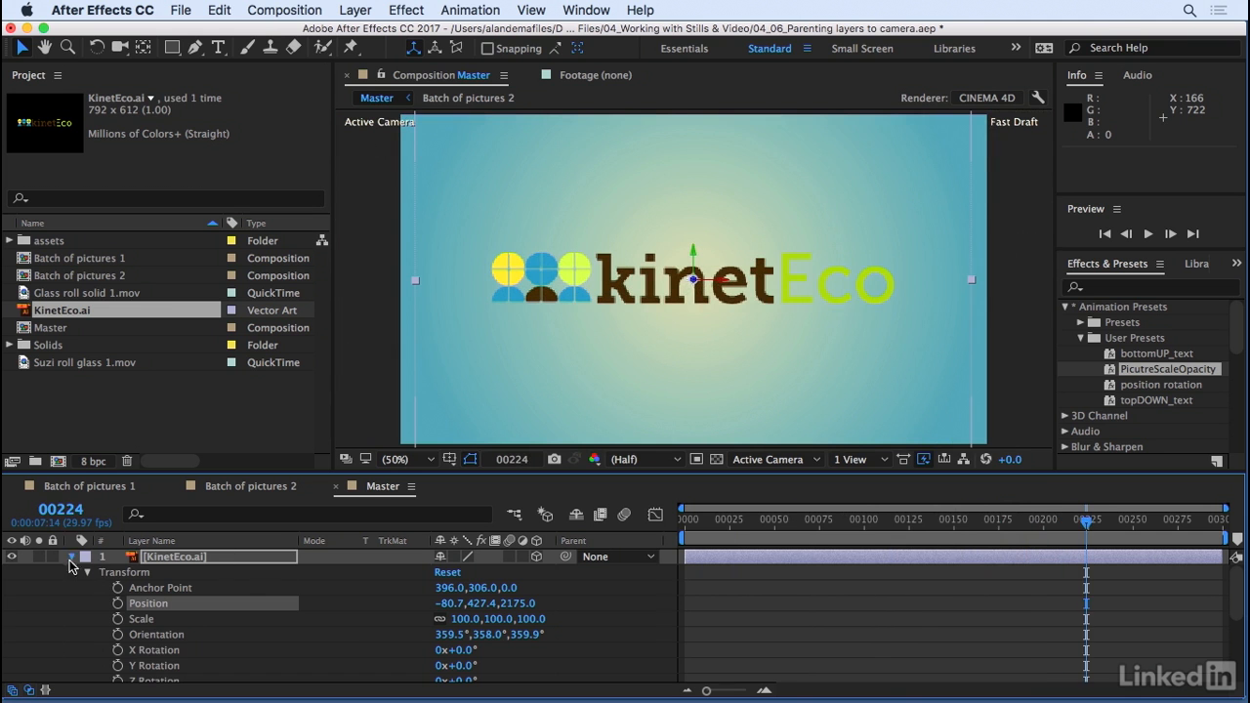
{"action": "left_click", "coordinate": [71, 557]}
{"action": "left_click_drag", "start_coordinate": [813, 529], "coordinate": [1070, 495]}
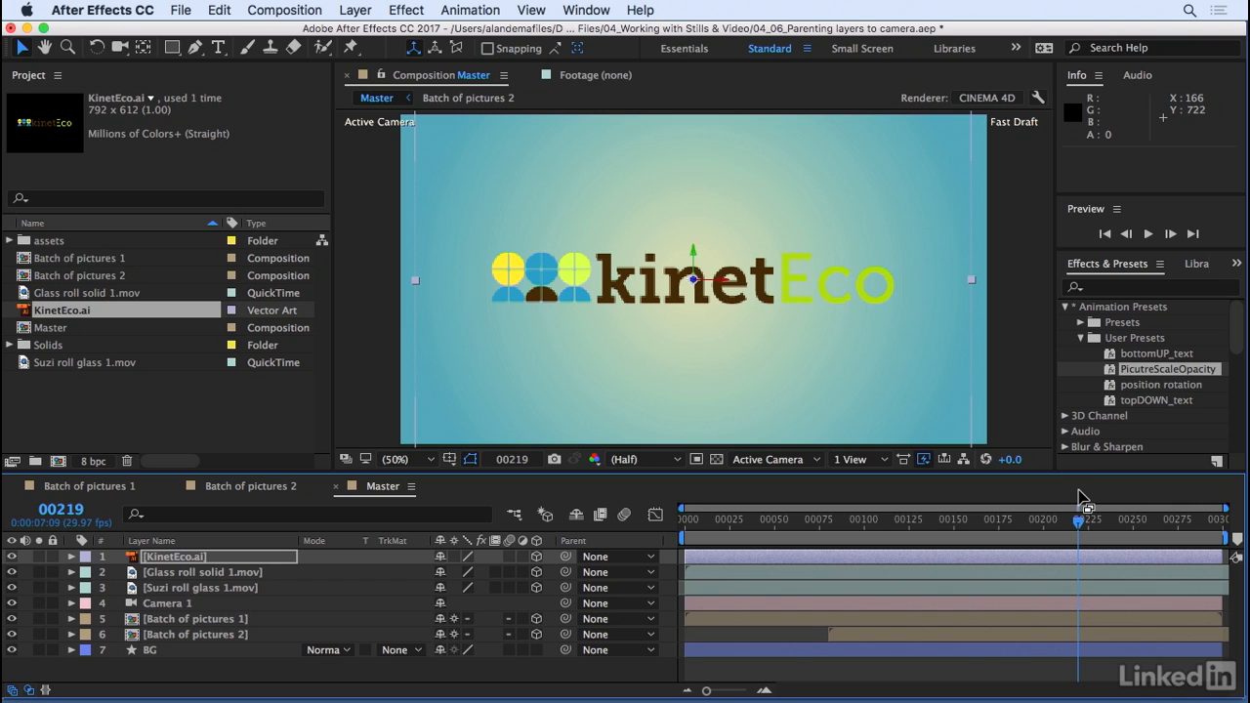